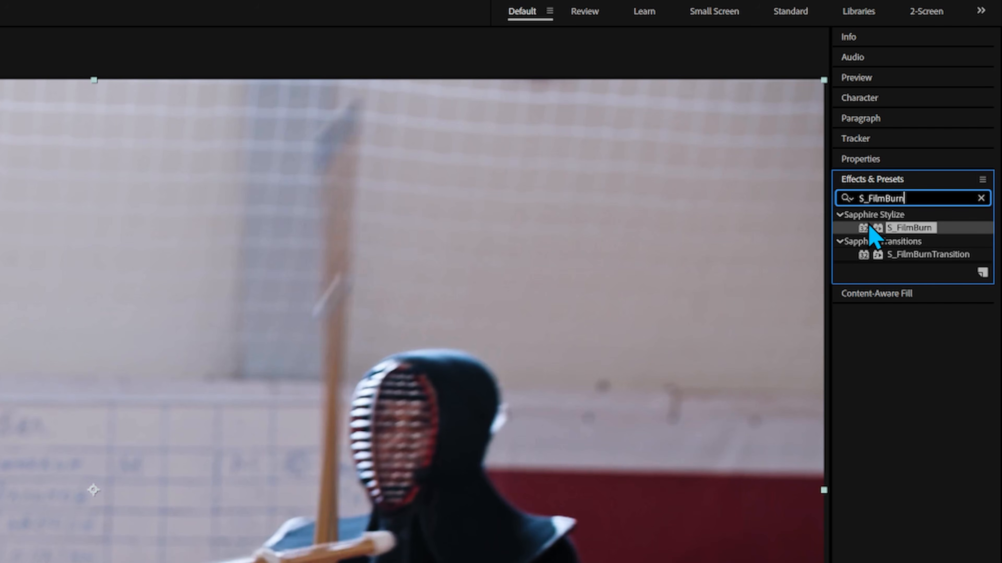
Apply the S_FilmBurn effect to the Kendo layer and preview the flashes over the footage.
{"action": "left_click_drag", "start_coordinate": [926, 235], "coordinate": [54, 467]}
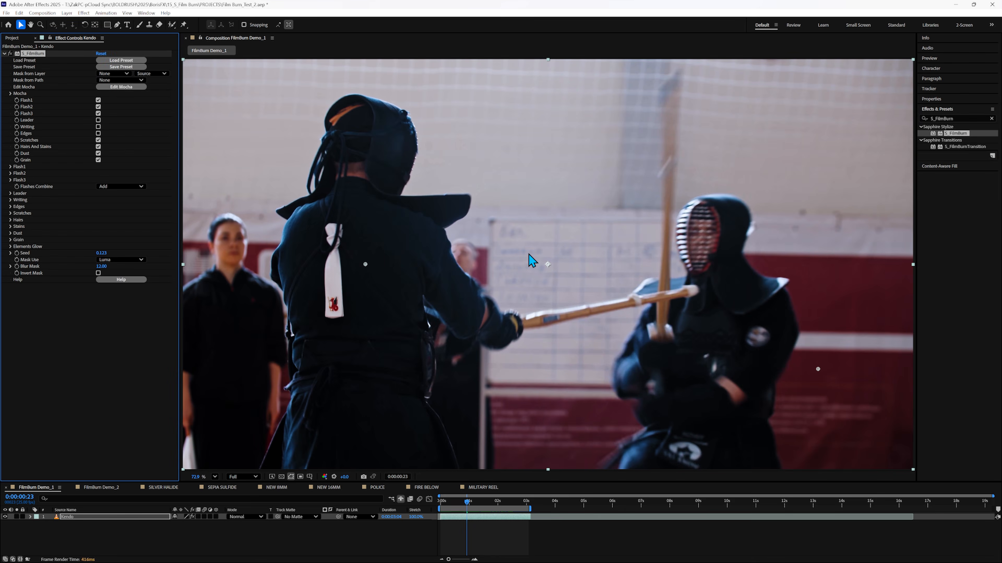
{"action": "key", "text": "space"}
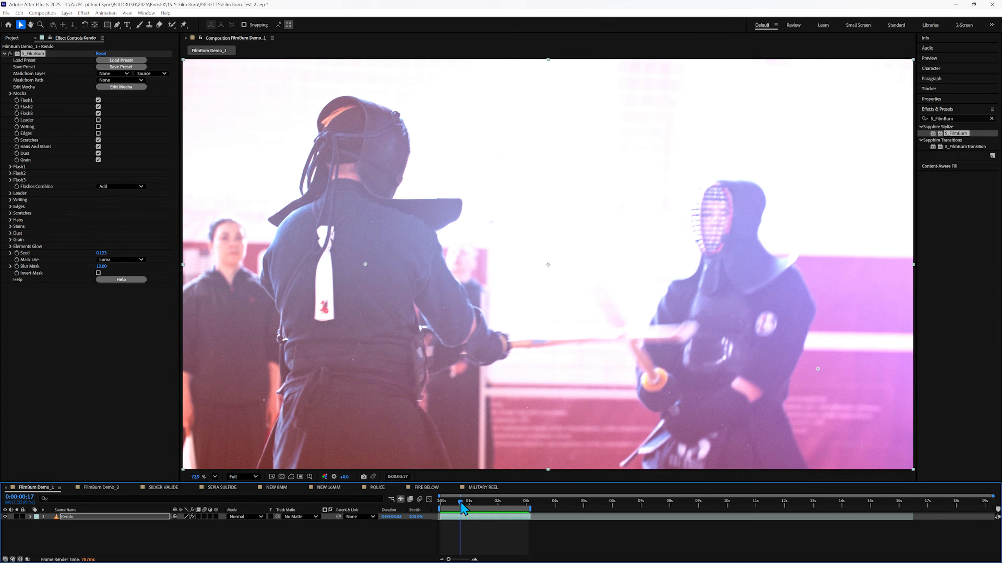
{"action": "left_click", "coordinate": [456, 505]}
{"action": "left_click_drag", "start_coordinate": [456, 505], "coordinate": [450, 508]}
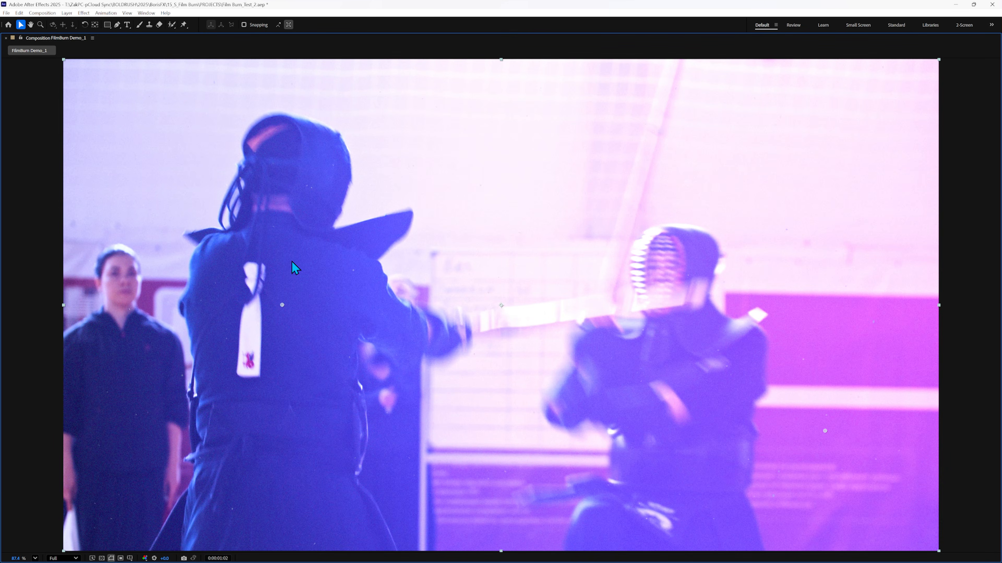
{"action": "key", "text": "space"}
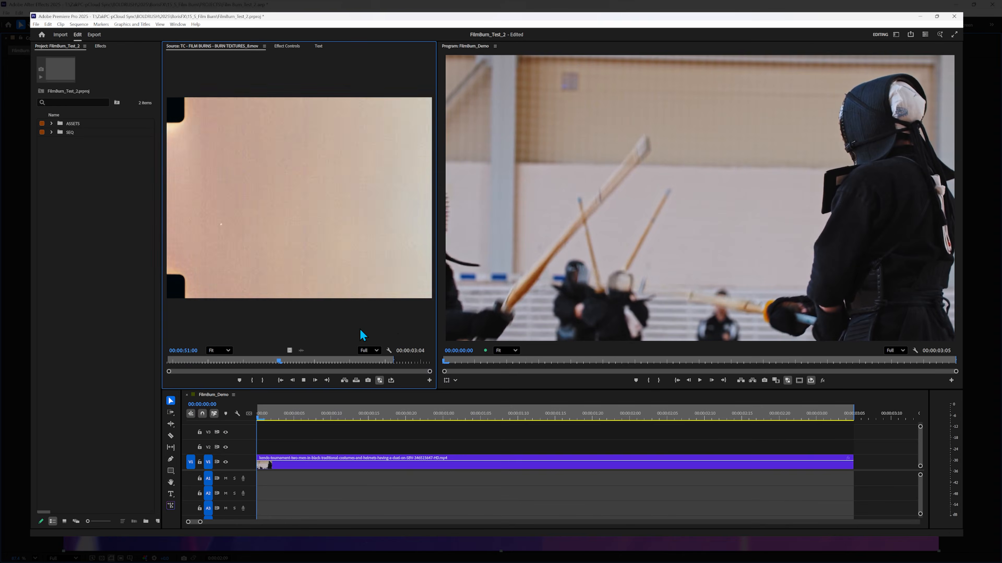
In Premiere Pro, place the burn textures clip on track V2 above the kendo clip and blend it with Linear Dodge (Add).
{"action": "mouse_move", "coordinate": [288, 254]}
{"action": "left_mouse_down"}
{"action": "mouse_move", "coordinate": [324, 331]}
{"action": "mouse_move", "coordinate": [320, 432]}
{"action": "mouse_move", "coordinate": [257, 447]}
{"action": "left_mouse_up"}
{"action": "key", "text": "space"}
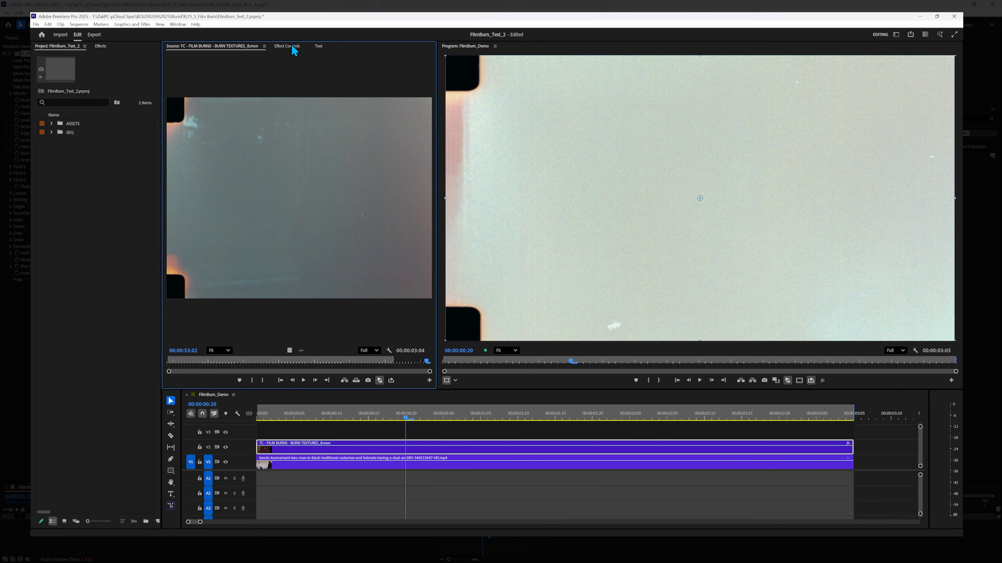
{"action": "left_click", "coordinate": [291, 45]}
{"action": "left_click", "coordinate": [290, 107]}
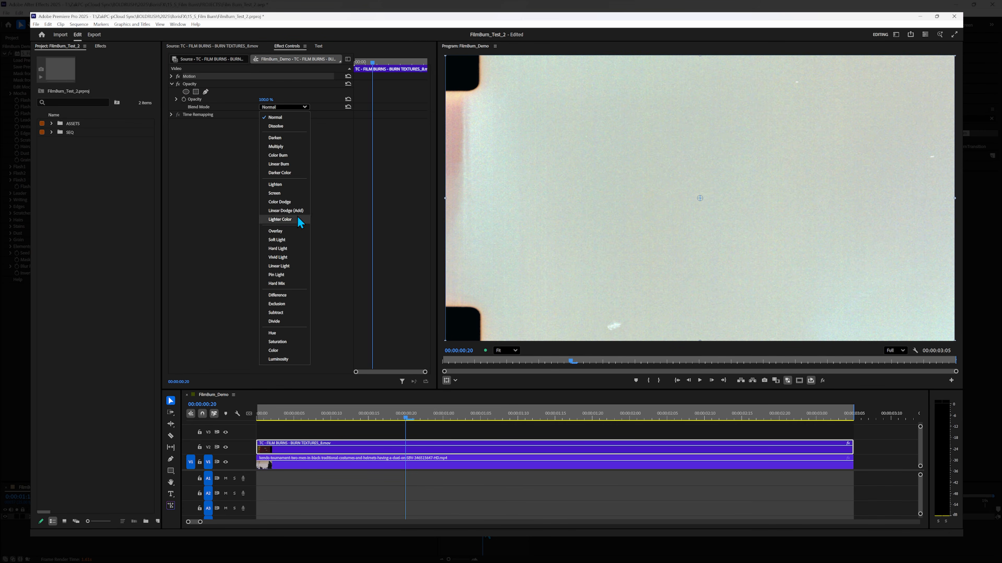
{"action": "left_click", "coordinate": [285, 211]}
{"action": "left_click", "coordinate": [436, 432]}
{"action": "key", "text": "space"}
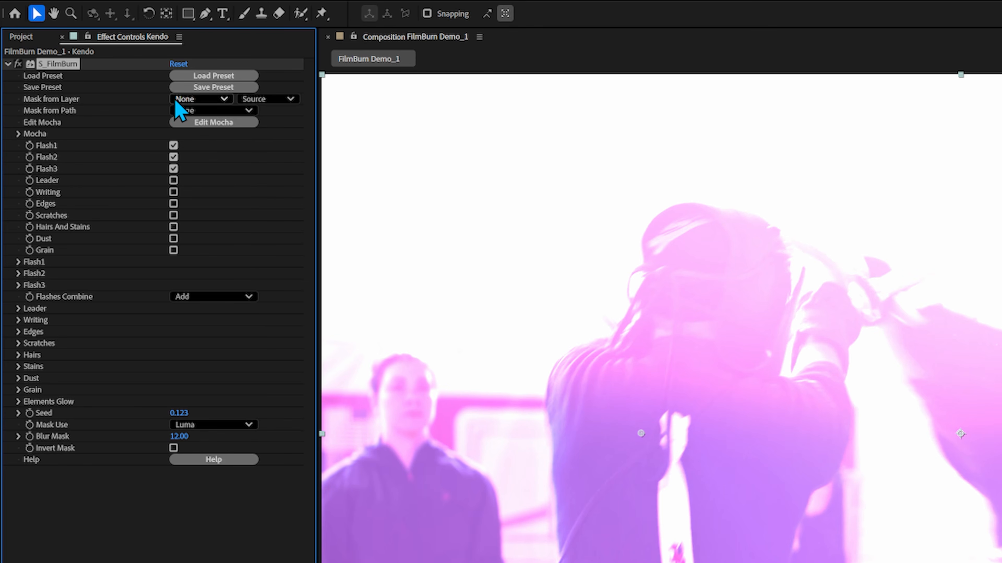
Browse S_FilmBurn presets in After Effects, previewing Bolex 16mm, Grunge Single Perf, Military Reel, SMPTE Projection Leader and Warm Wax.
{"action": "left_click", "coordinate": [242, 84]}
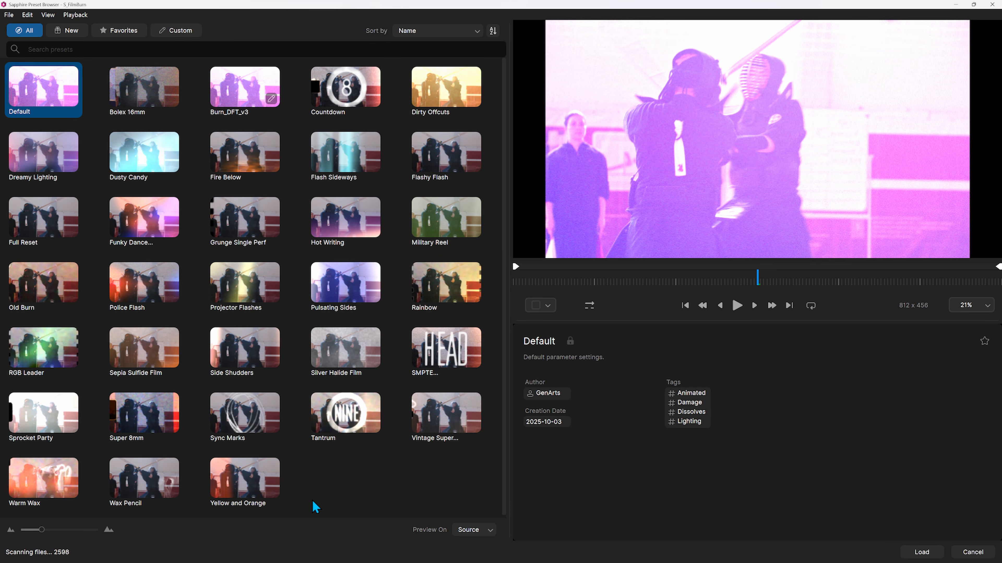
{"action": "key", "text": "Right"}
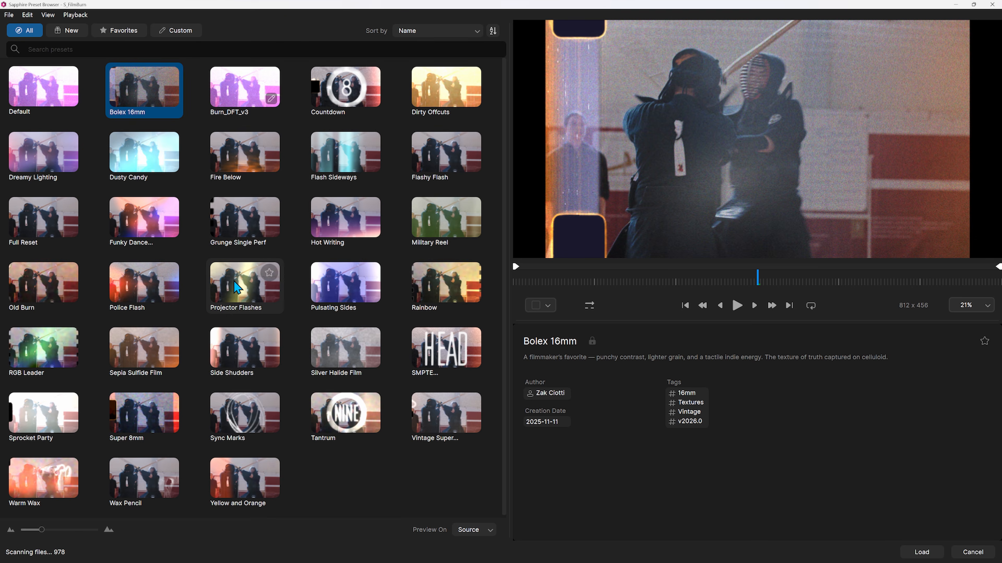
{"action": "left_click", "coordinate": [241, 287]}
{"action": "left_click", "coordinate": [247, 222]}
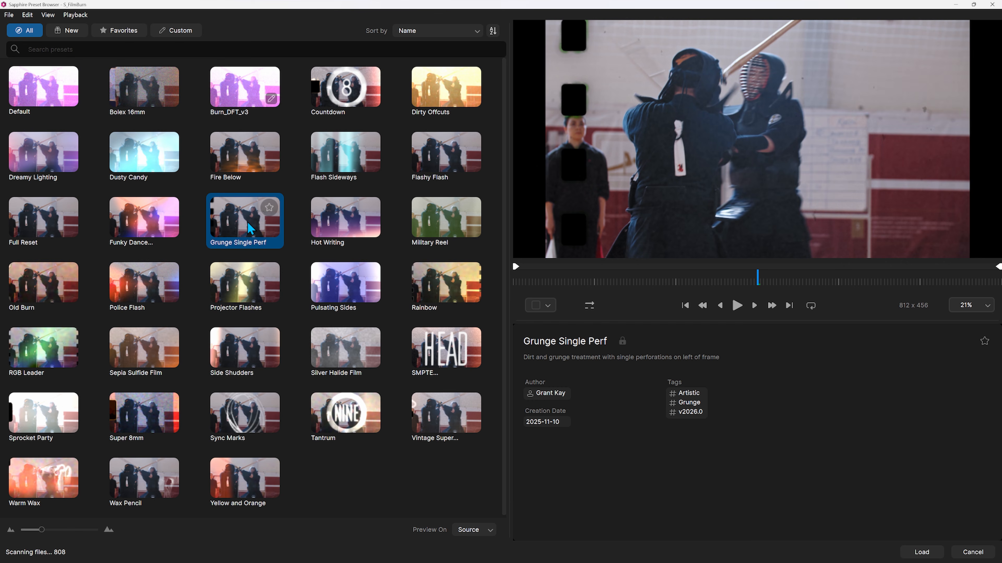
{"action": "left_click", "coordinate": [456, 230]}
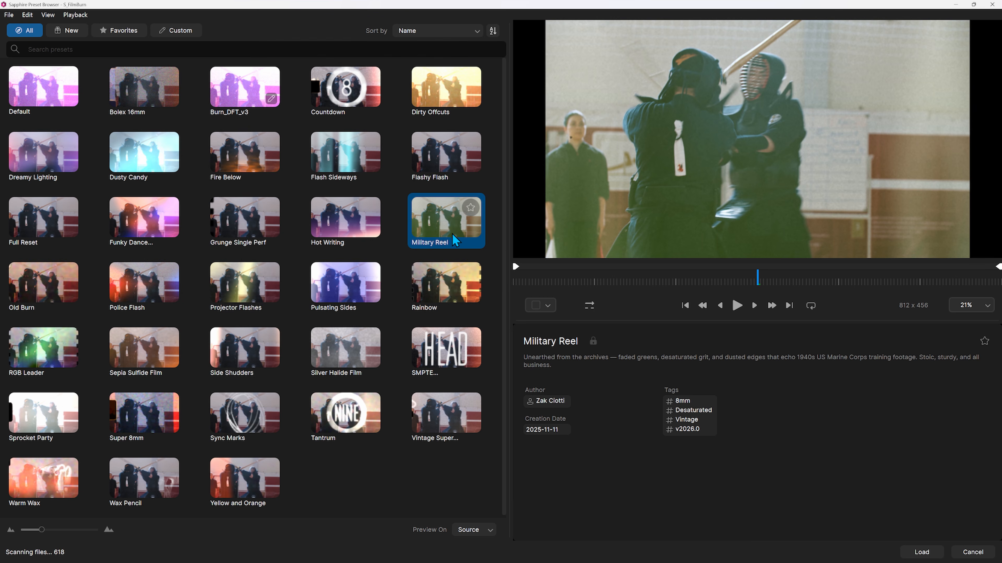
{"action": "key", "text": "Up"}
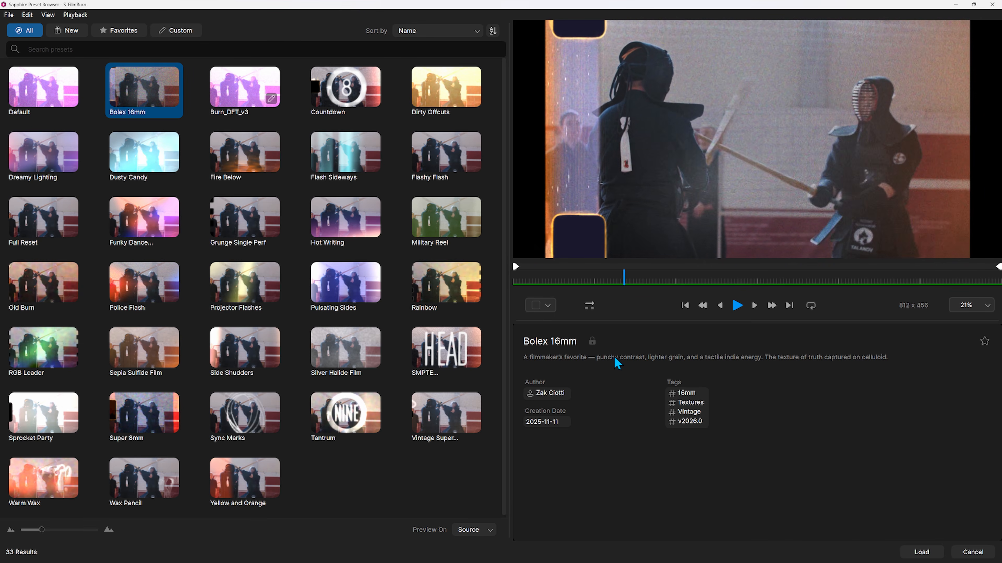
{"action": "left_click", "coordinate": [145, 156]}
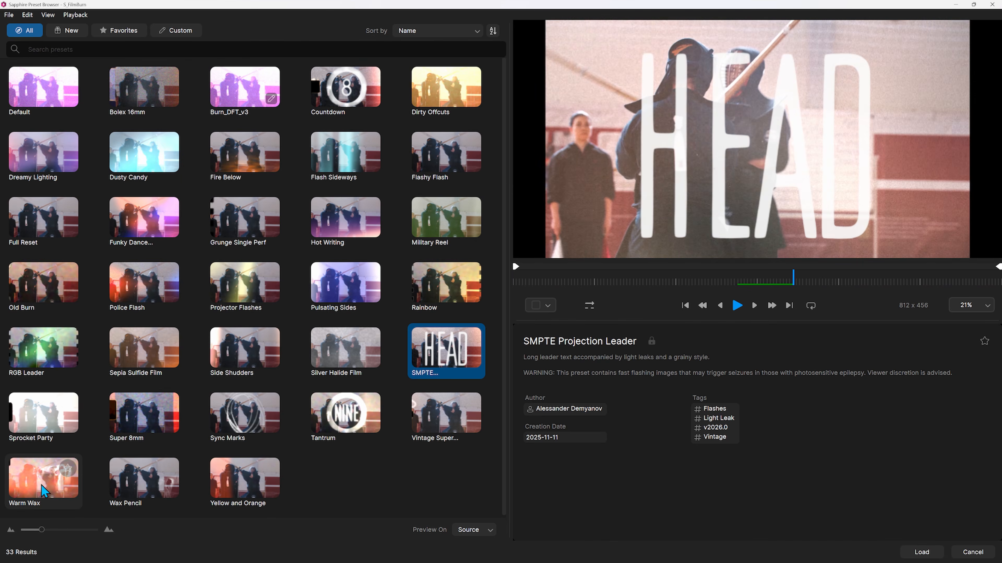
{"action": "left_click", "coordinate": [41, 486]}
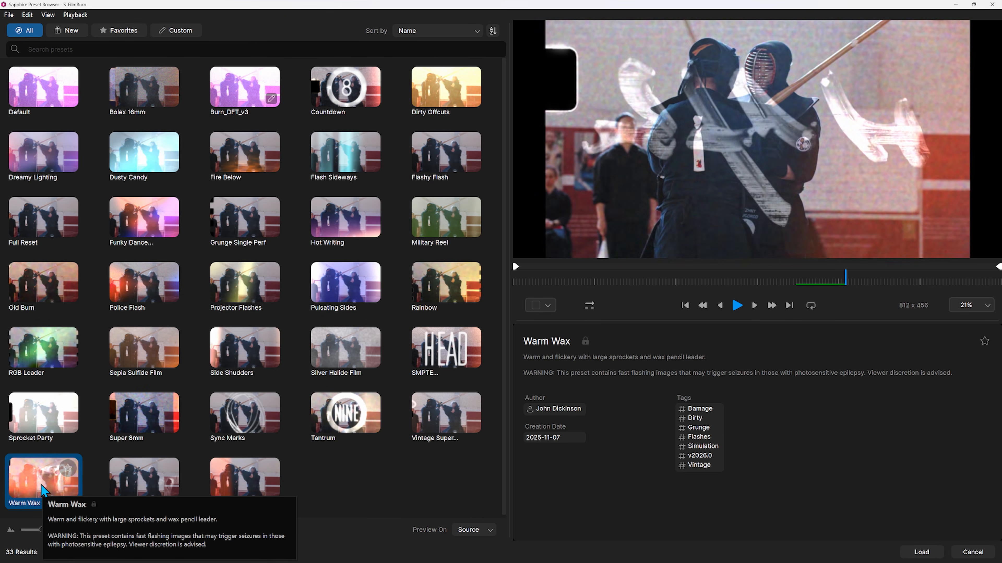
Load the Full Reset preset into S_FilmBurn and enable Flash1, Flash2 and Flash3.
{"action": "left_click", "coordinate": [36, 221]}
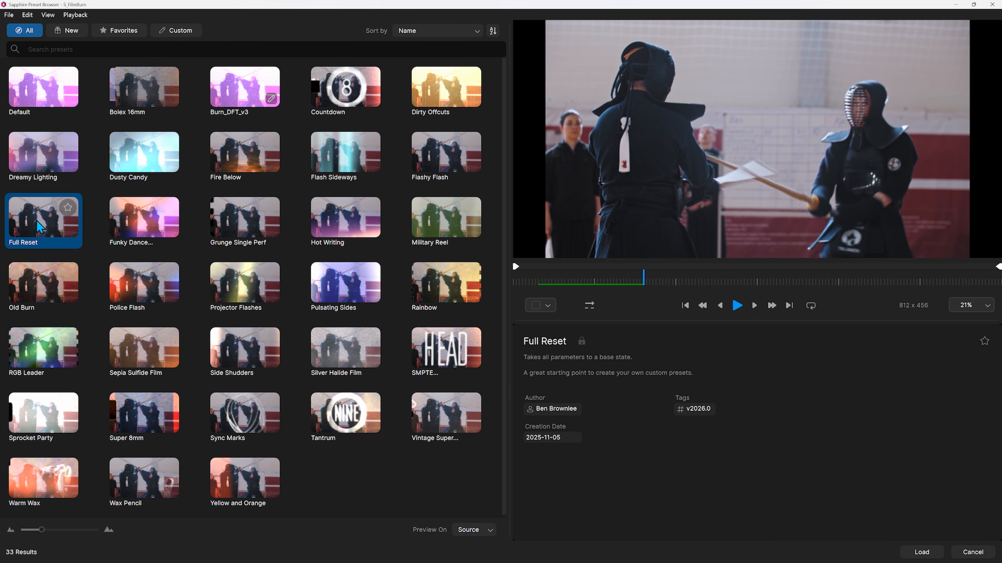
{"action": "left_click", "coordinate": [921, 554]}
{"action": "left_click", "coordinate": [99, 100]}
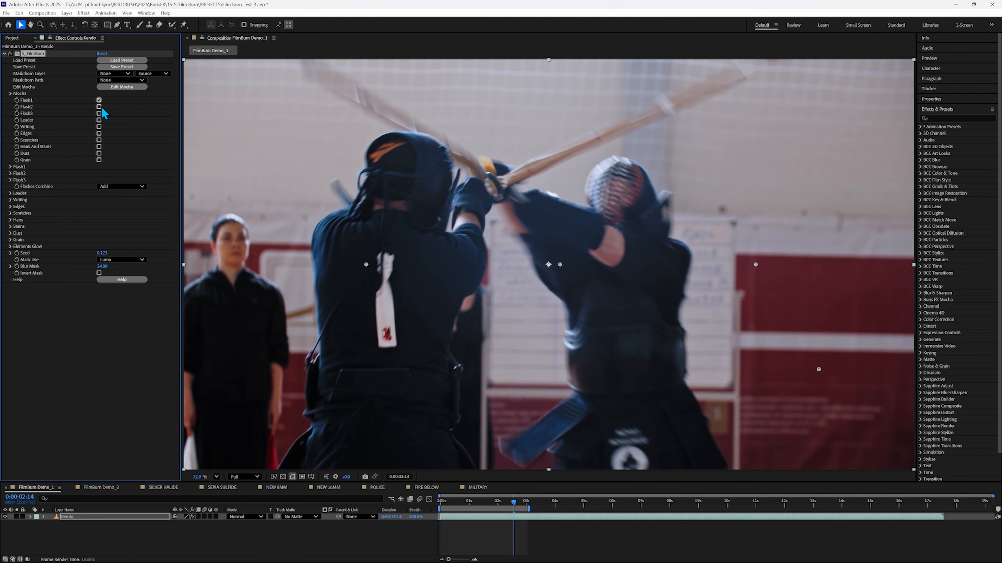
{"action": "left_click", "coordinate": [98, 106]}
{"action": "left_click", "coordinate": [98, 114]}
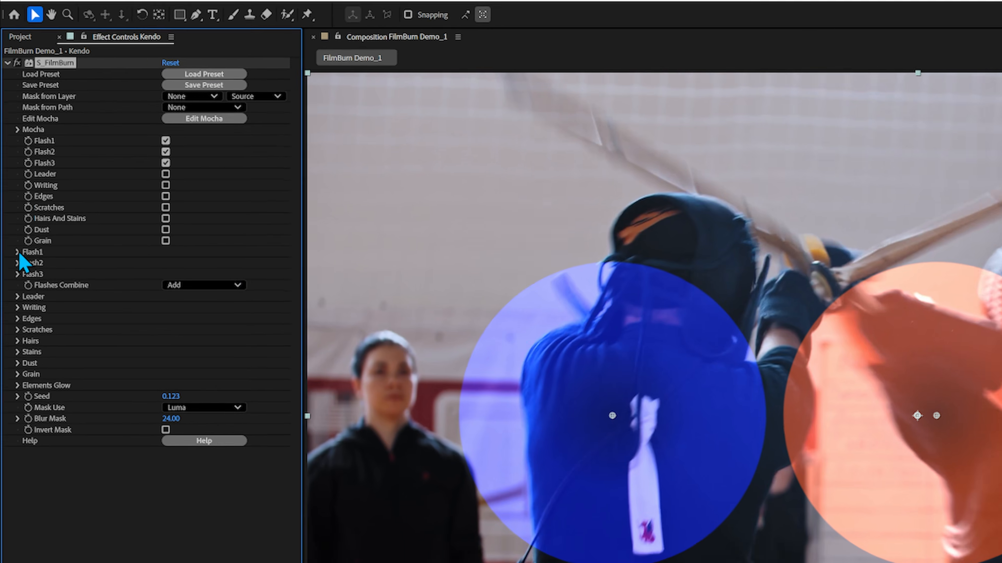
Set Flash1's Size to 0.59, Stretch to 2.29 and Rotation to 48, with its center at about 1922, 1050.
{"action": "left_click", "coordinate": [11, 167]}
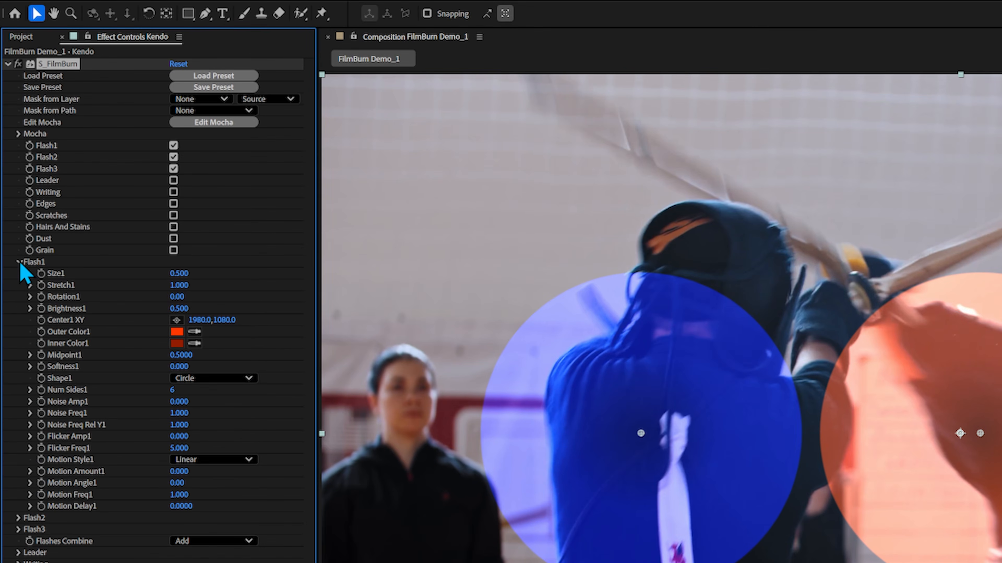
{"action": "mouse_move", "coordinate": [181, 272]}
{"action": "left_mouse_down"}
{"action": "mouse_move", "coordinate": [198, 271]}
{"action": "mouse_move", "coordinate": [189, 271]}
{"action": "left_mouse_up"}
{"action": "mouse_move", "coordinate": [185, 283]}
{"action": "left_mouse_down"}
{"action": "mouse_move", "coordinate": [377, 285]}
{"action": "mouse_move", "coordinate": [197, 294]}
{"action": "left_mouse_up"}
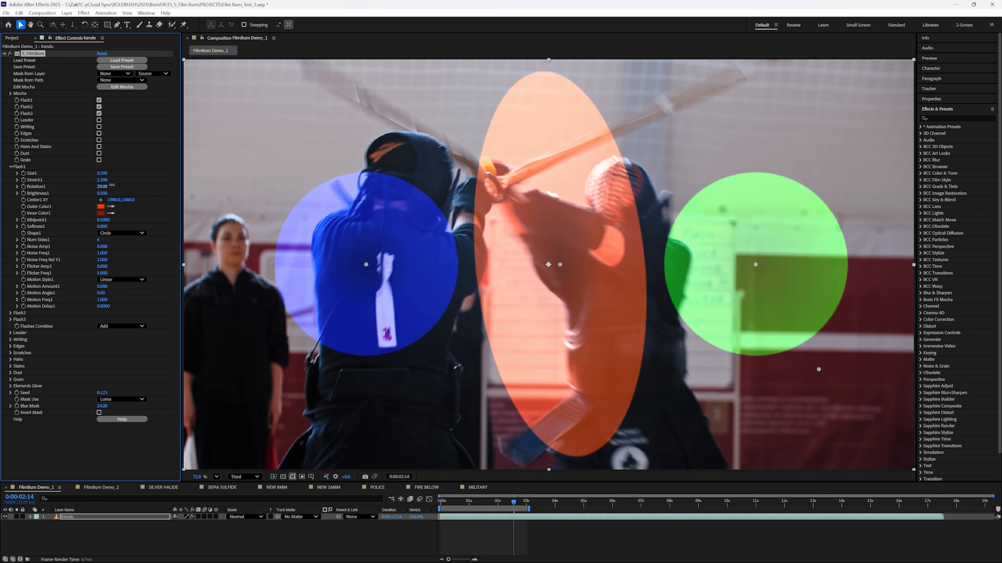
{"action": "left_click_drag", "start_coordinate": [112, 185], "coordinate": [118, 185]}
{"action": "mouse_move", "coordinate": [560, 266]}
{"action": "left_mouse_down"}
{"action": "mouse_move", "coordinate": [650, 266]}
{"action": "mouse_move", "coordinate": [608, 220]}
{"action": "mouse_move", "coordinate": [480, 259]}
{"action": "mouse_move", "coordinate": [568, 228]}
{"action": "mouse_move", "coordinate": [541, 251]}
{"action": "mouse_move", "coordinate": [548, 259]}
{"action": "left_mouse_up"}
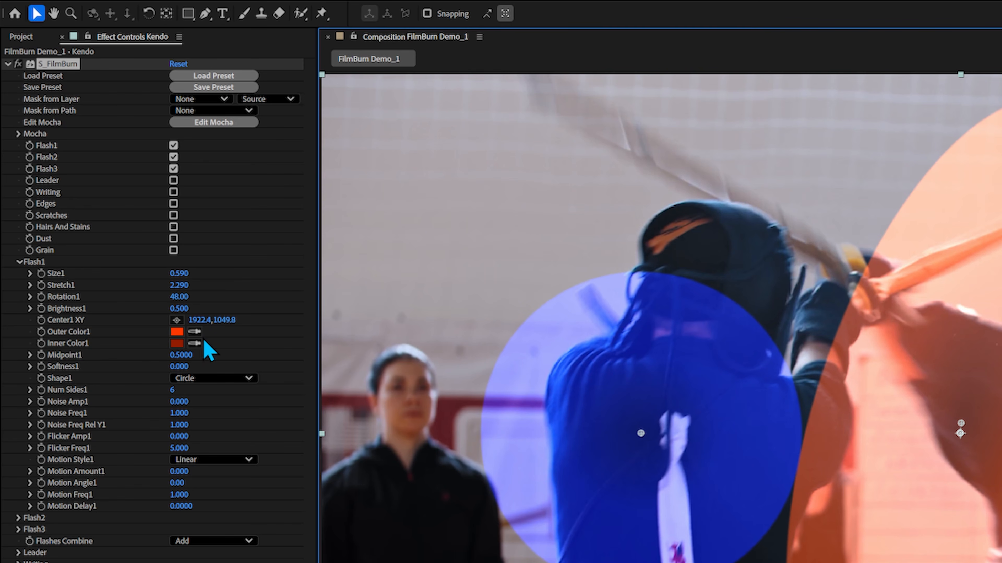
Change Flash1's outer color to bright yellow.
{"action": "left_click", "coordinate": [174, 333]}
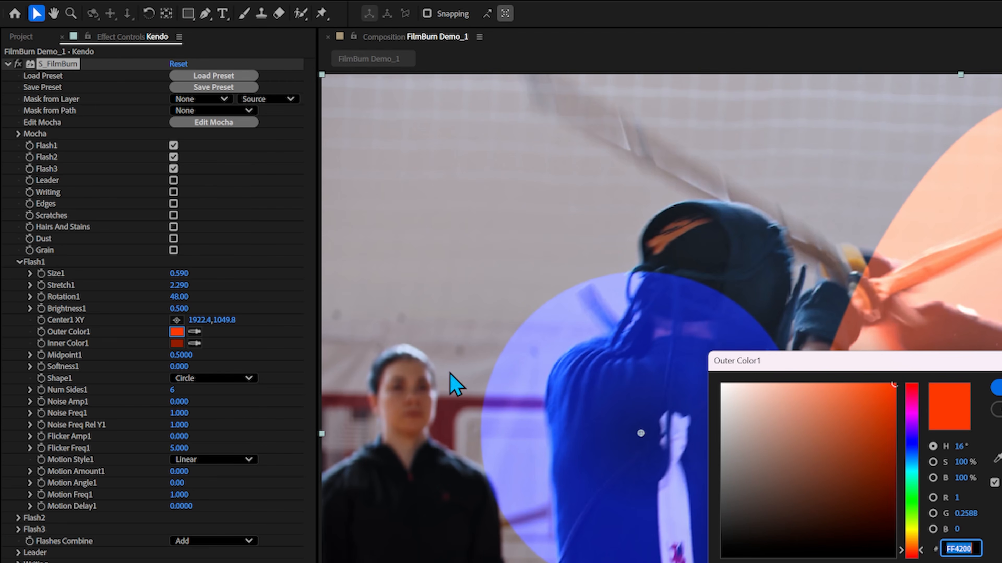
{"action": "left_click_drag", "start_coordinate": [896, 371], "coordinate": [744, 205]}
{"action": "left_click_drag", "start_coordinate": [706, 245], "coordinate": [623, 327]}
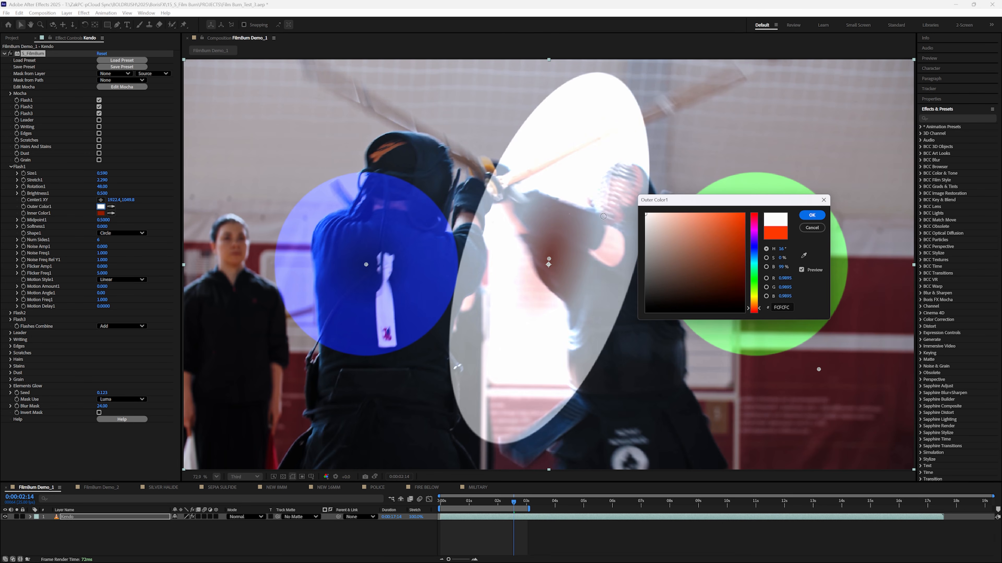
{"action": "left_click", "coordinate": [758, 295]}
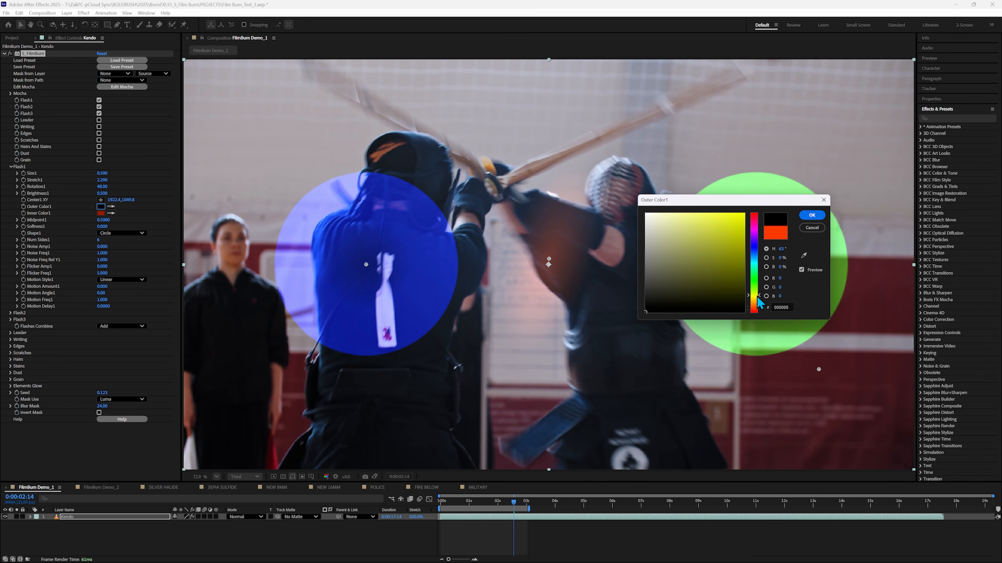
{"action": "left_click_drag", "start_coordinate": [731, 263], "coordinate": [753, 197]}
{"action": "left_click", "coordinate": [813, 216]}
Set Flash1's inner color to the orange-red FF4300 and its Midpoint to 0.7.
{"action": "left_click", "coordinate": [100, 214]}
{"action": "left_click_drag", "start_coordinate": [503, 281], "coordinate": [530, 227]}
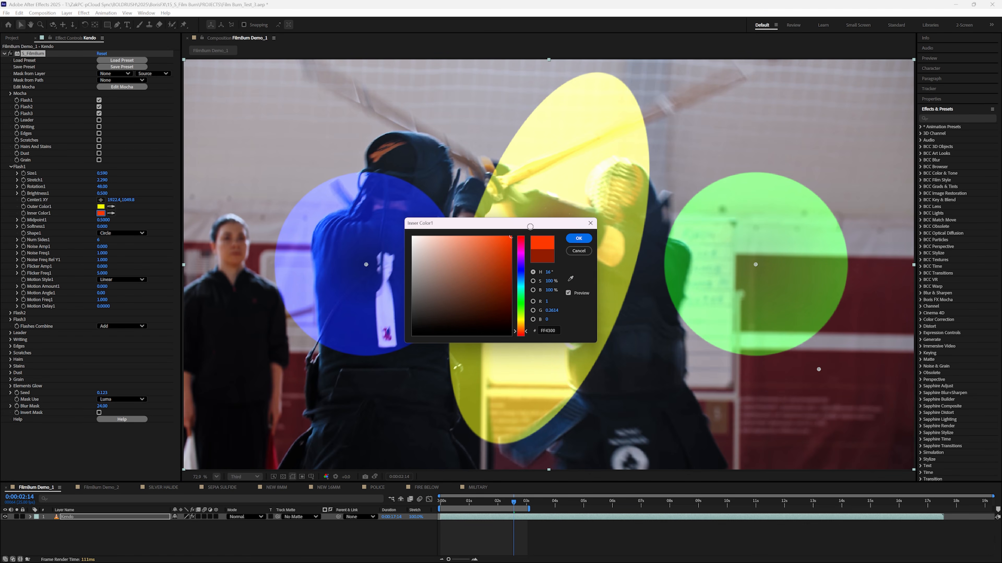
{"action": "left_click", "coordinate": [586, 241]}
{"action": "left_click_drag", "start_coordinate": [99, 219], "coordinate": [102, 218]}
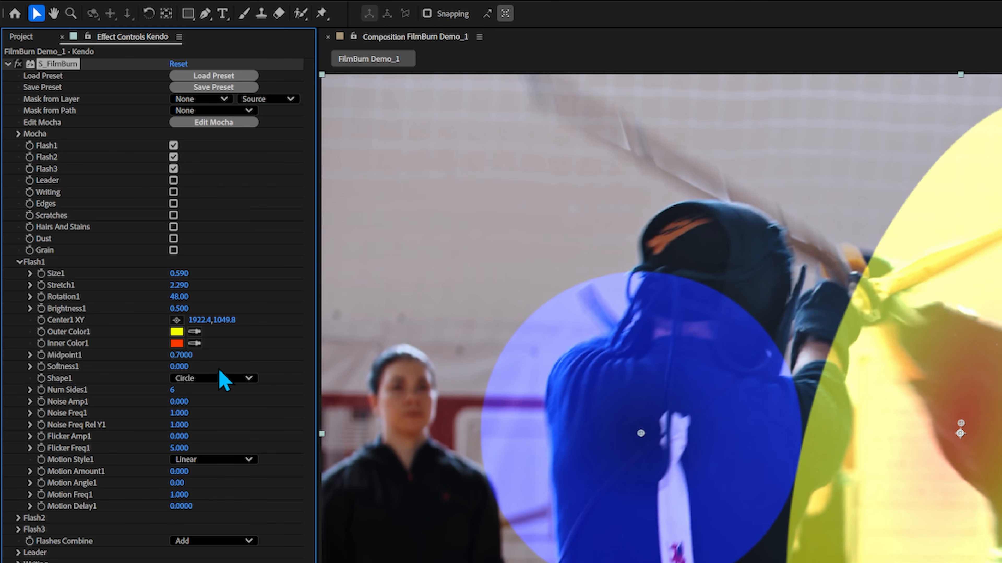
Change Flash1's shape to a six-sided Polygon and set its Noise Amp to 0.92.
{"action": "left_click", "coordinate": [236, 378]}
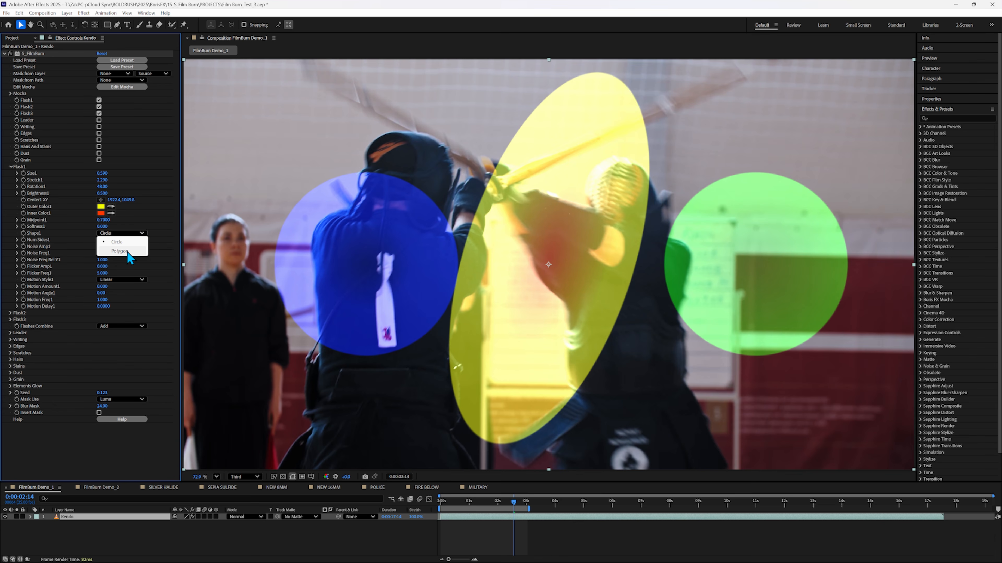
{"action": "left_click", "coordinate": [209, 409]}
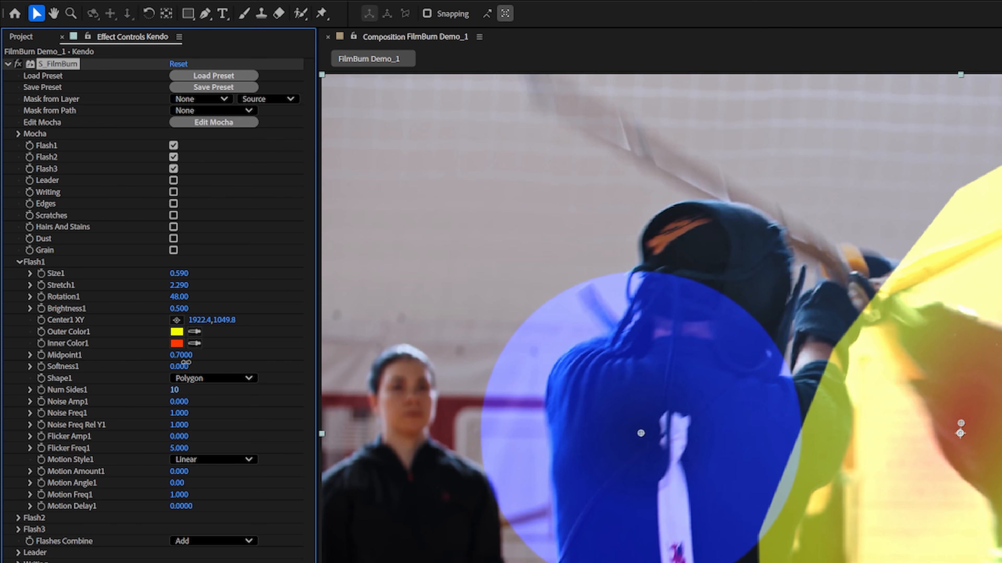
{"action": "left_click_drag", "start_coordinate": [179, 401], "coordinate": [430, 433]}
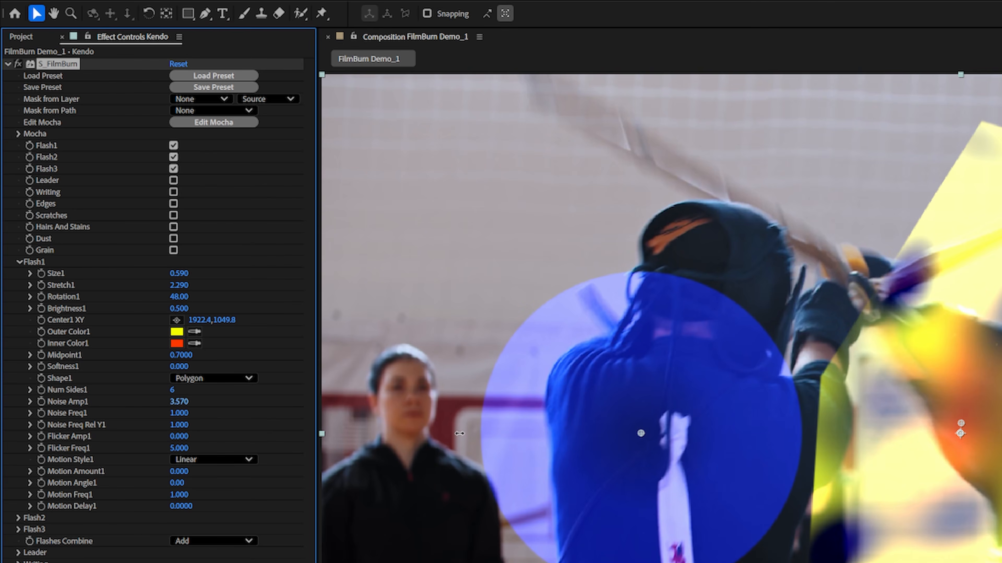
{"action": "left_click_drag", "start_coordinate": [245, 265], "coordinate": [134, 257]}
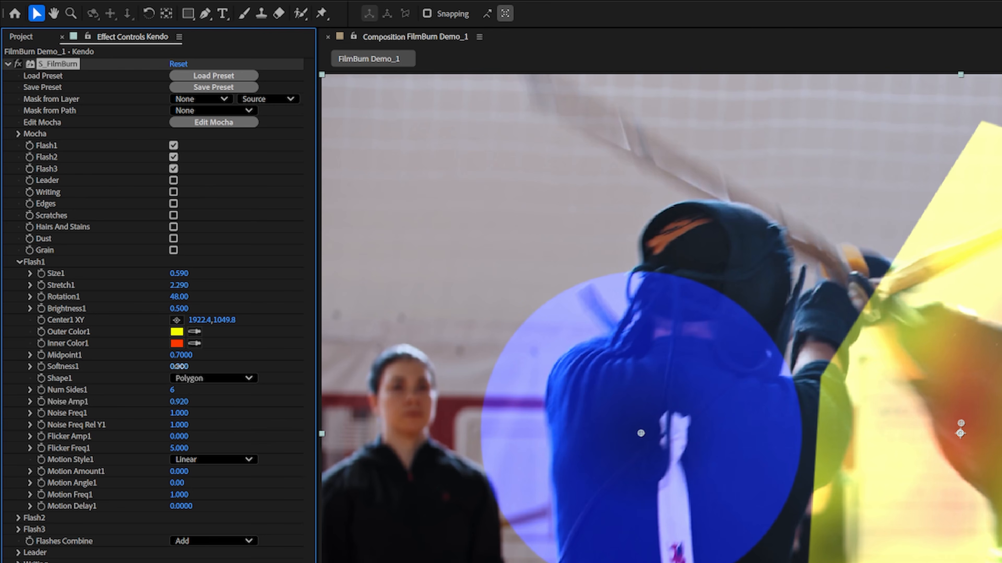
Set Flash1's Softness to 0.52 and its Flicker Amp to 0.63.
{"action": "left_click_drag", "start_coordinate": [103, 227], "coordinate": [119, 227]}
{"action": "left_click_drag", "start_coordinate": [208, 368], "coordinate": [216, 490]}
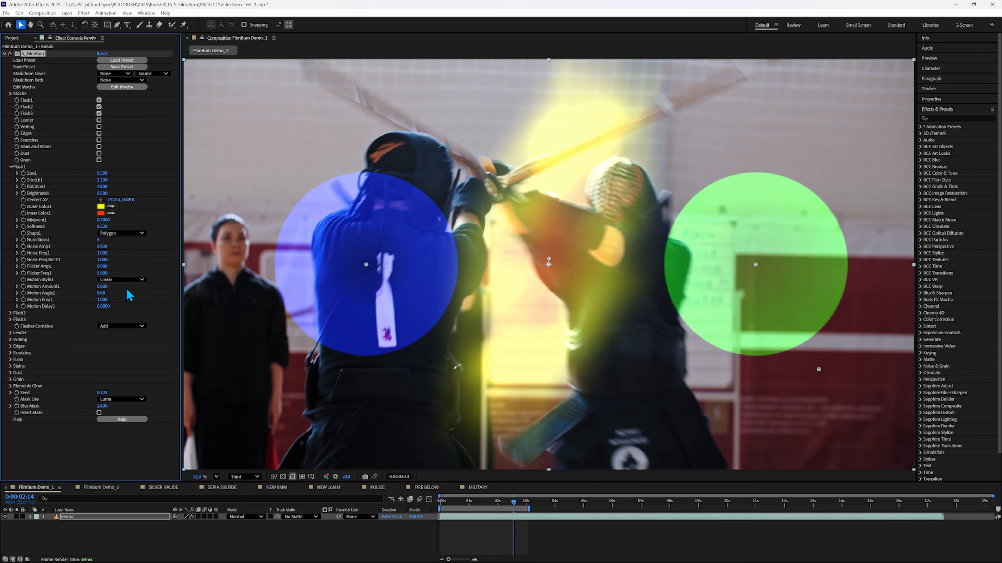
{"action": "left_click_drag", "start_coordinate": [102, 266], "coordinate": [64, 270]}
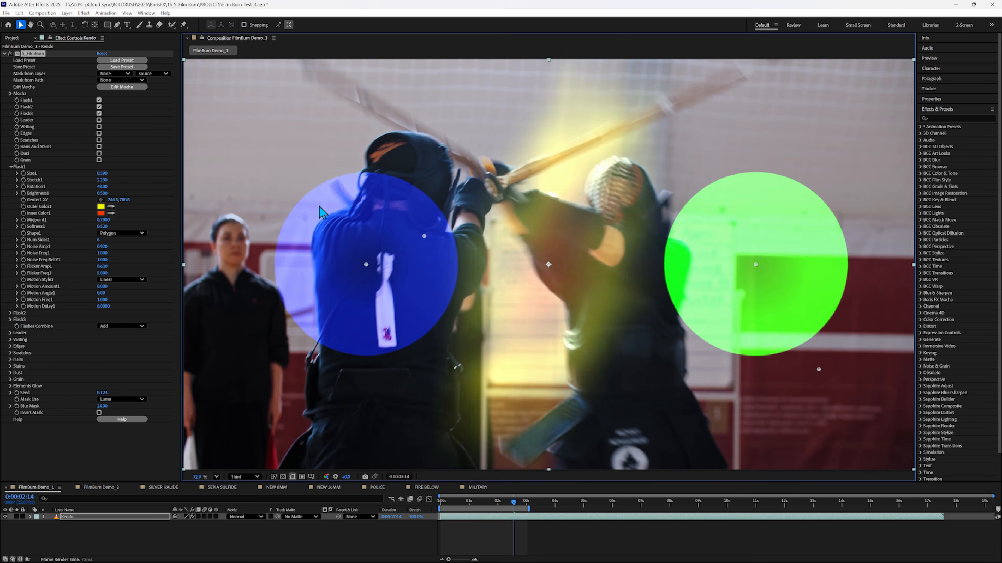
Move Flash1's center to about 483, 697 near the frame's upper-left area and set its Size to 0.87.
{"action": "left_click", "coordinate": [283, 199]}
{"action": "left_click_drag", "start_coordinate": [281, 192], "coordinate": [275, 191]}
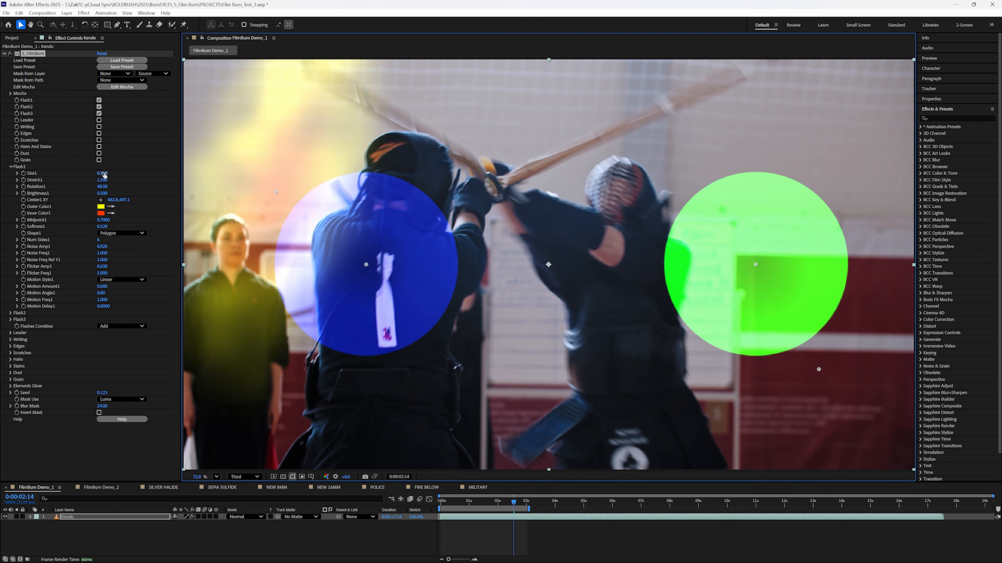
{"action": "left_click_drag", "start_coordinate": [105, 175], "coordinate": [112, 174]}
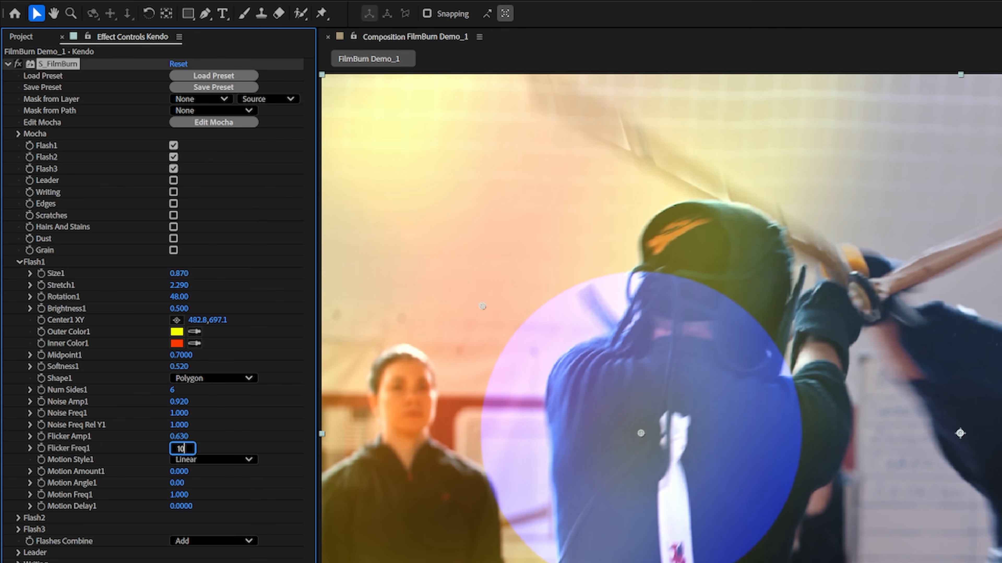
Set Flash1's Flicker Freq to 10, preview the flicker and collapse the Flash1 settings.
{"action": "key", "text": "Return"}
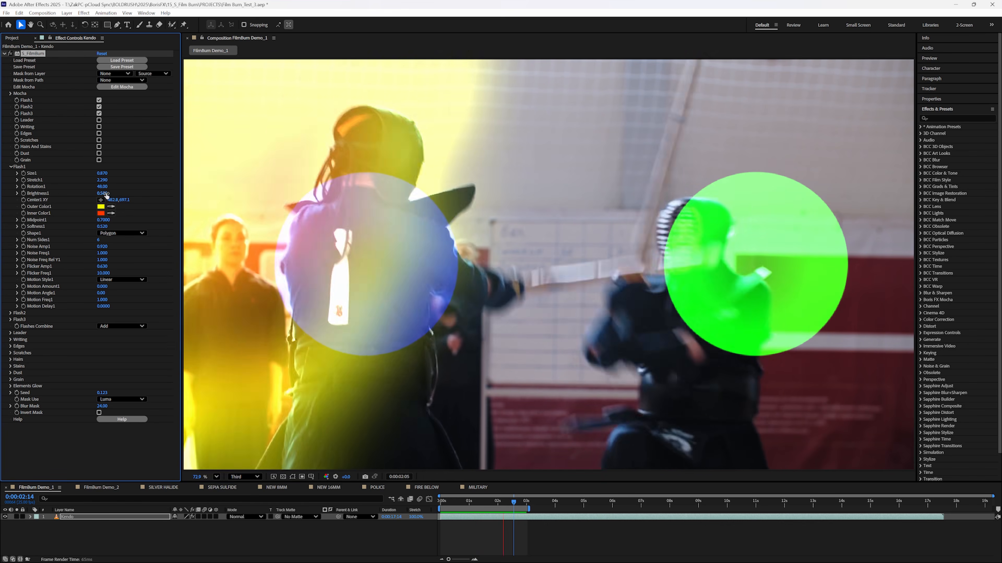
{"action": "left_click", "coordinate": [179, 308]}
{"action": "left_click", "coordinate": [11, 167]}
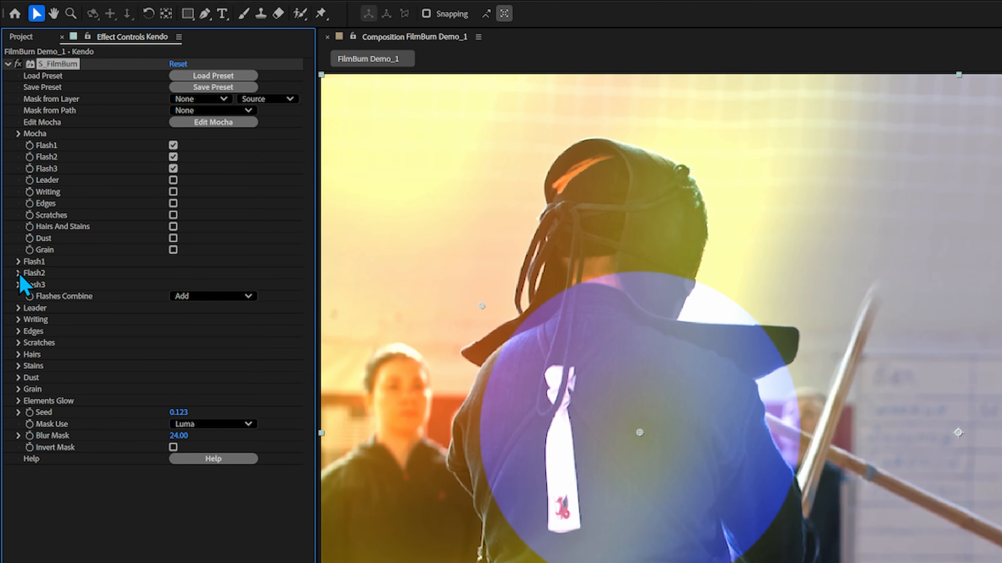
Expand the Flash2 settings and move Flash2's center to about 1915, 1077 near the middle of the frame.
{"action": "left_click", "coordinate": [18, 274]}
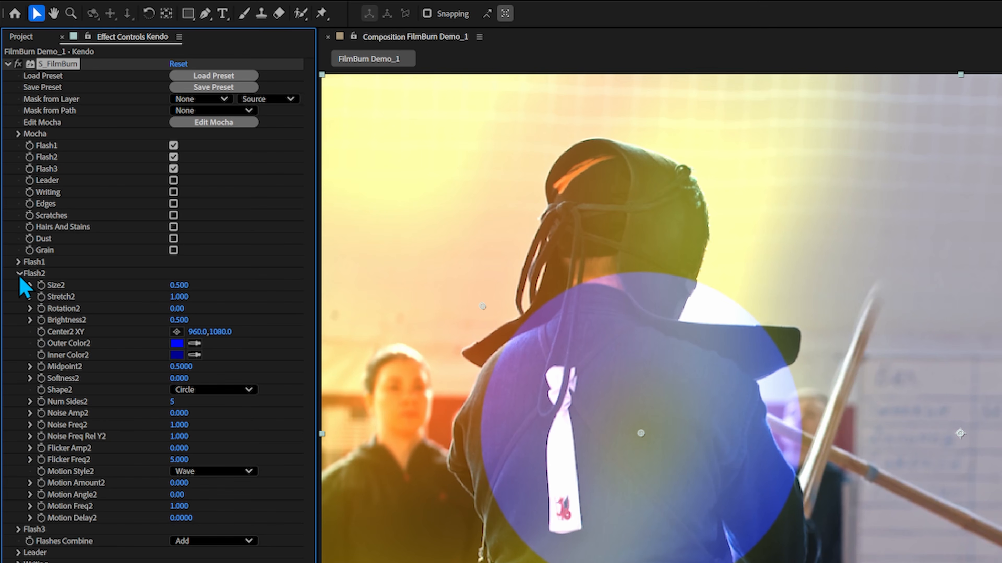
{"action": "left_click_drag", "start_coordinate": [641, 434], "coordinate": [987, 446]}
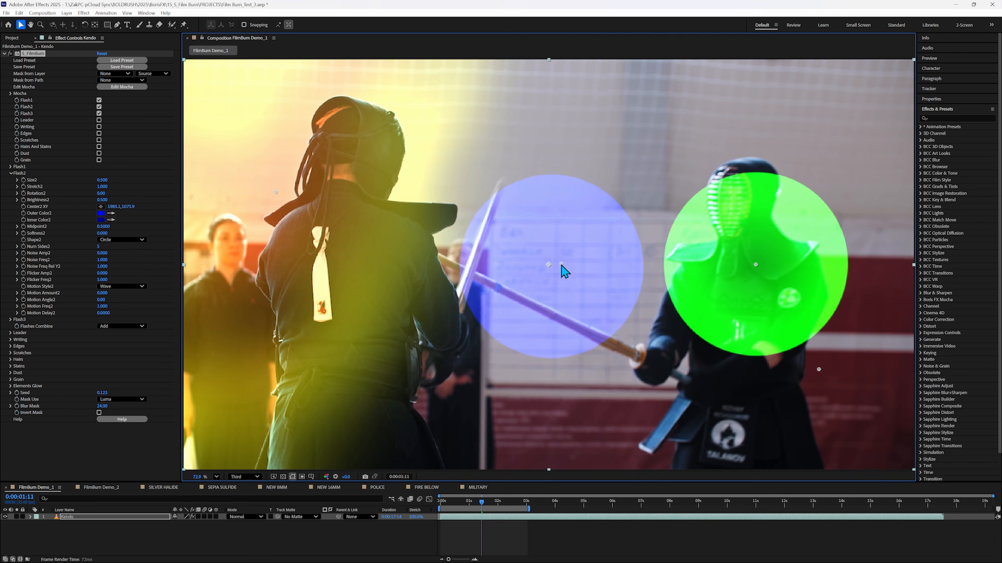
{"action": "left_click_drag", "start_coordinate": [561, 266], "coordinate": [548, 266]}
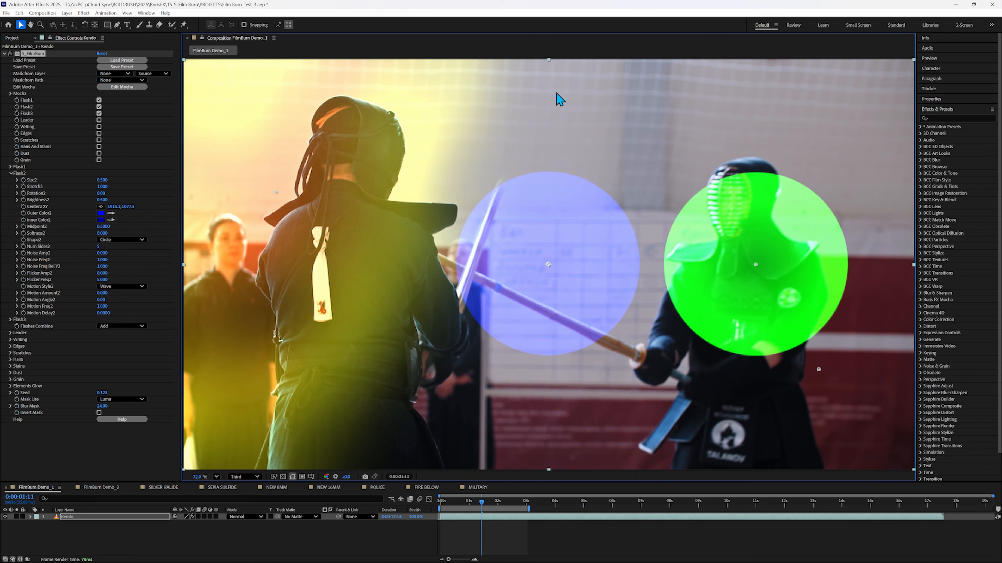
Set Flash2's Motion Style to Linear with a Motion Amount of 2 and scrub through the movement.
{"action": "left_click", "coordinate": [140, 286]}
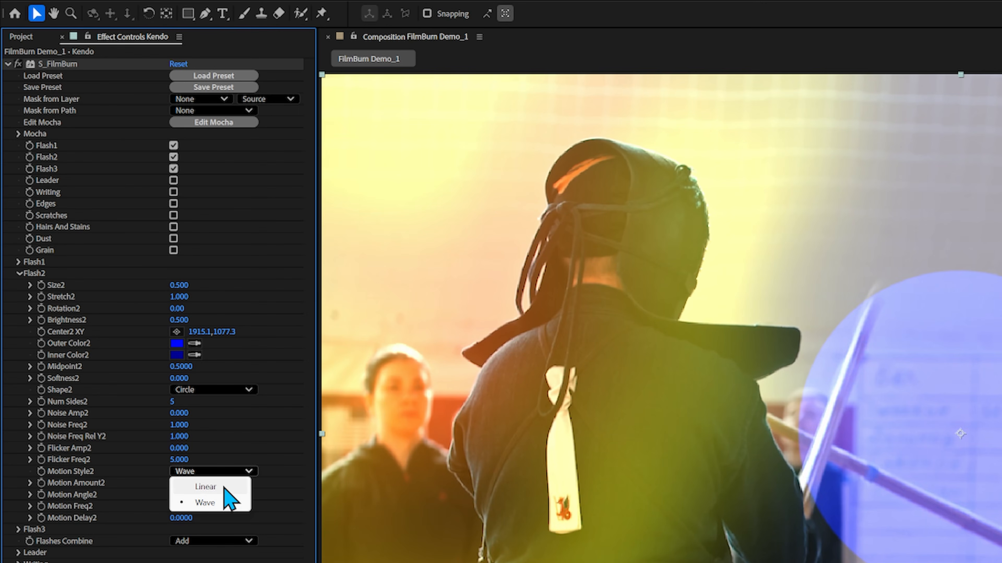
{"action": "left_click", "coordinate": [224, 488]}
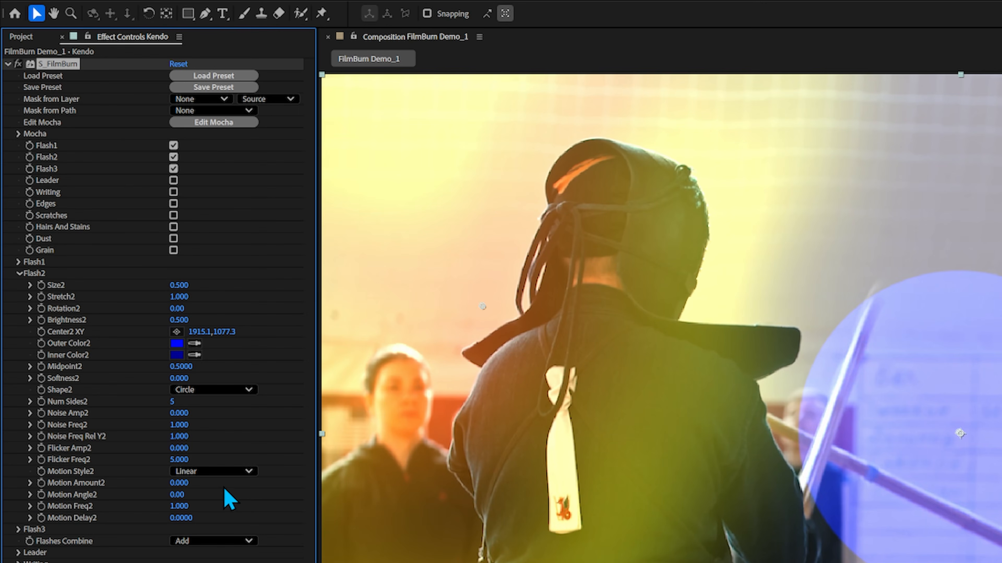
{"action": "left_click", "coordinate": [177, 483]}
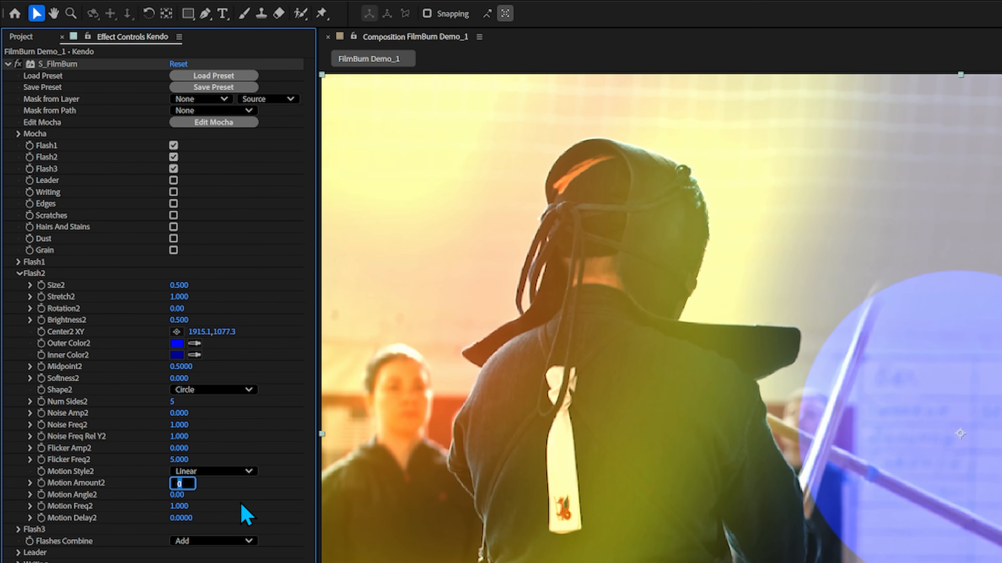
{"action": "type", "text": "2"}
{"action": "key", "text": "Return"}
{"action": "mouse_move", "coordinate": [477, 507]}
{"action": "left_mouse_down"}
{"action": "mouse_move", "coordinate": [489, 513]}
{"action": "mouse_move", "coordinate": [480, 514]}
{"action": "left_mouse_up"}
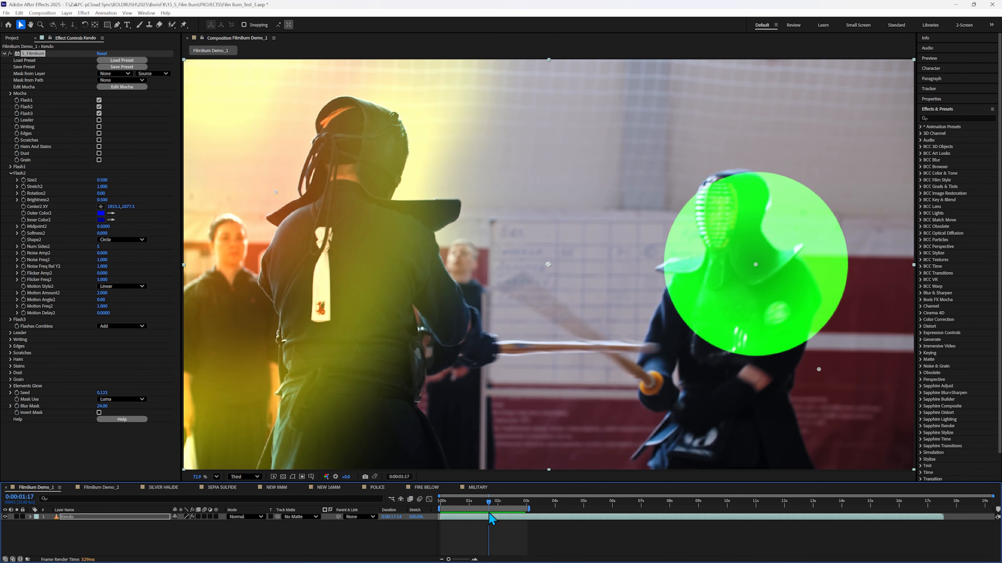
Move Flash2's center to about 1927, 2162 at the frame's bottom edge, with Motion Angle 90 and Motion Delay 2.5.
{"action": "left_click_drag", "start_coordinate": [548, 264], "coordinate": [552, 476]}
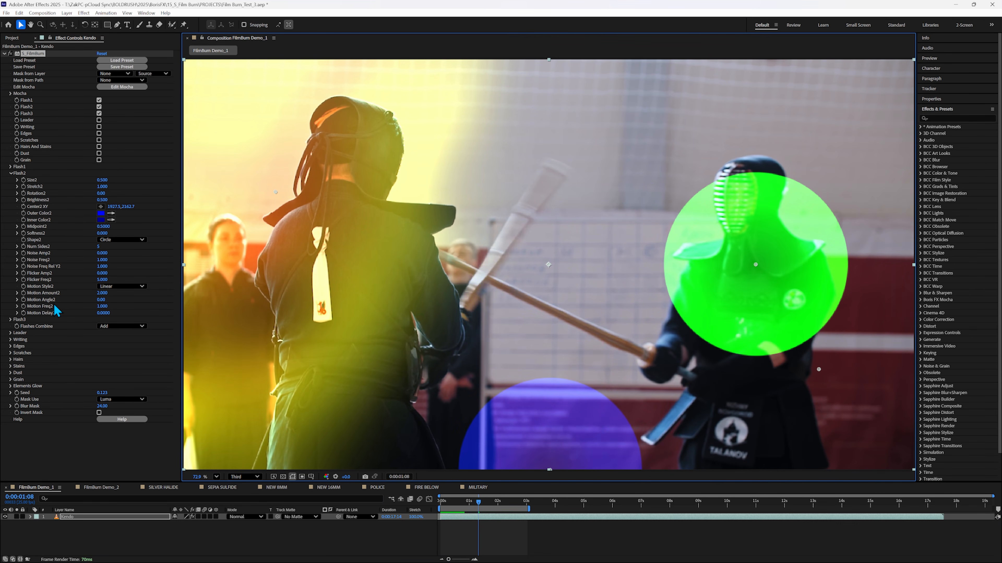
{"action": "left_click", "coordinate": [101, 300]}
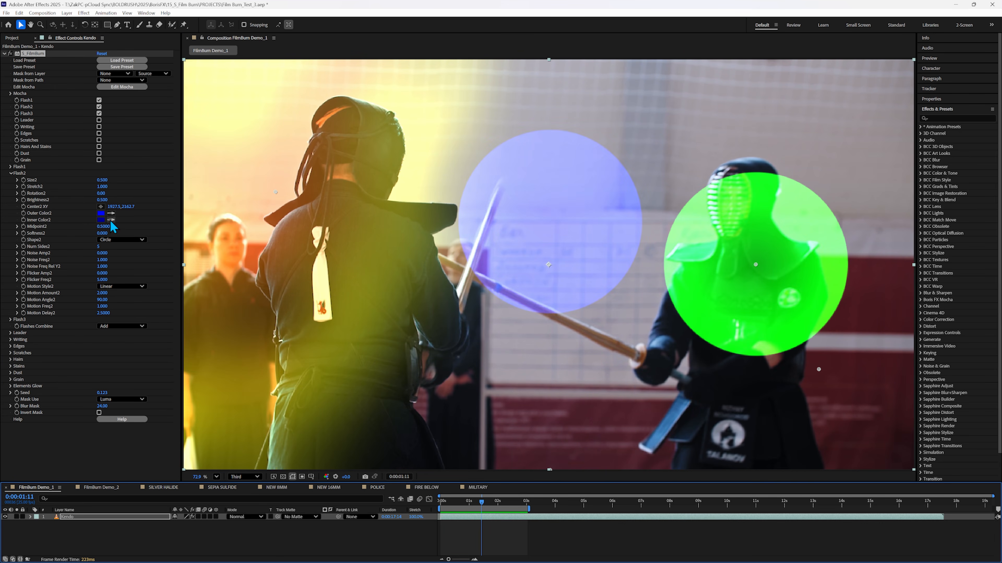
Set Flash2's Stretch to 10.74 and its Size to 0.65 to form a wide band across the frame.
{"action": "left_click_drag", "start_coordinate": [103, 187], "coordinate": [167, 193]}
{"action": "left_click_drag", "start_coordinate": [102, 187], "coordinate": [436, 194]}
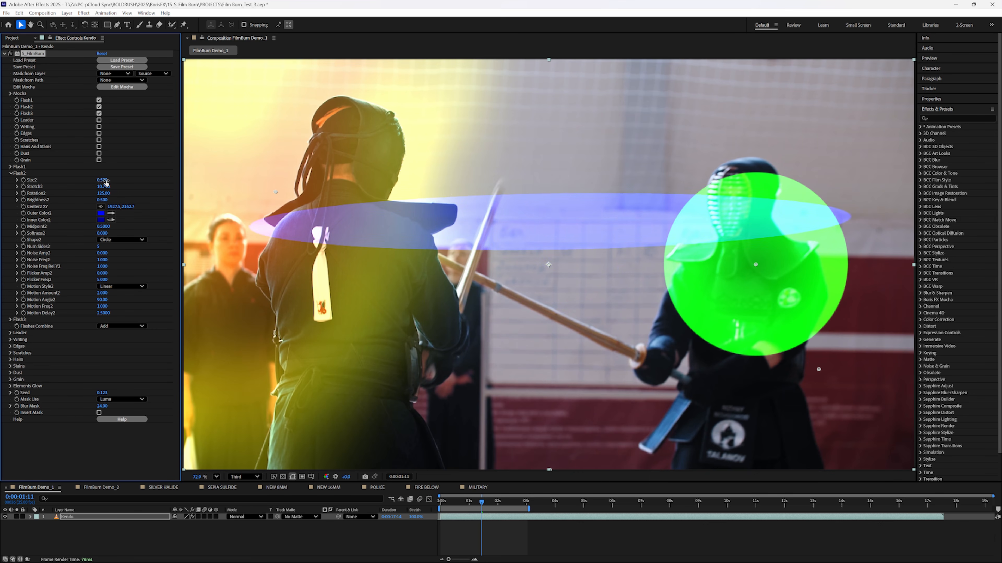
{"action": "left_click_drag", "start_coordinate": [103, 181], "coordinate": [118, 181]}
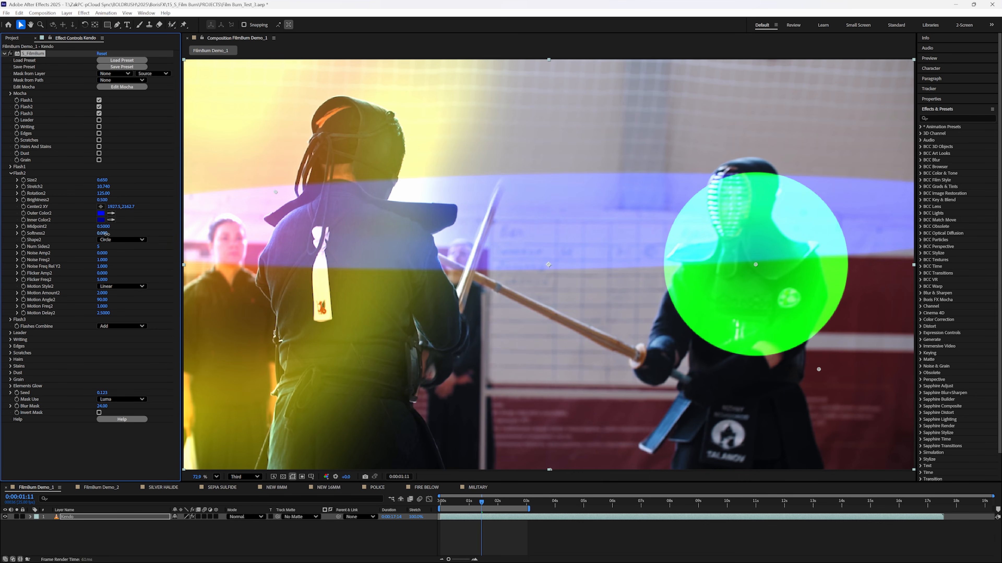
Set Flash2's Inner Color to magenta FF00D0, its Size to 1.16 and its Softness to 0.83, and preview the motion.
{"action": "left_click", "coordinate": [102, 221]}
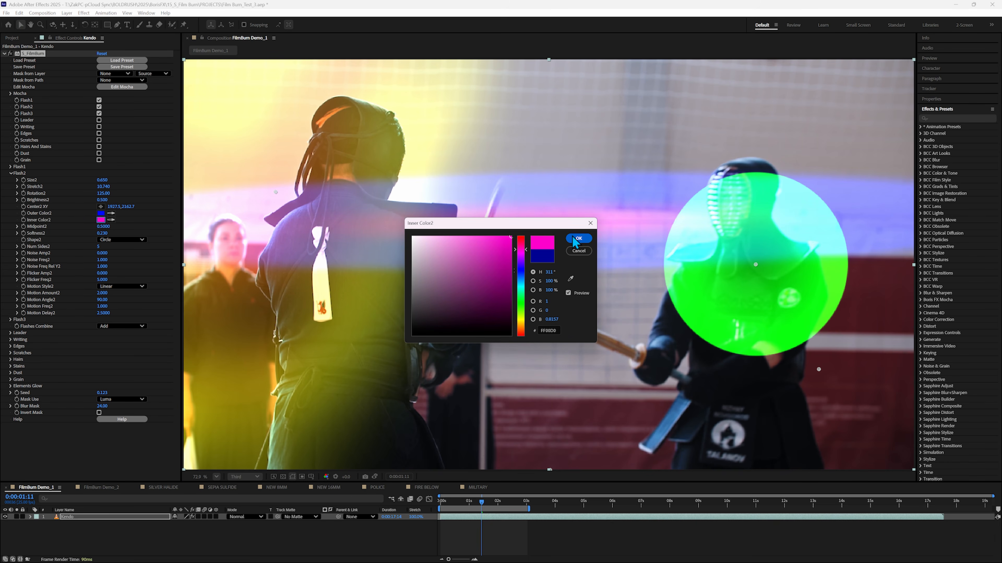
{"action": "left_click", "coordinate": [577, 238]}
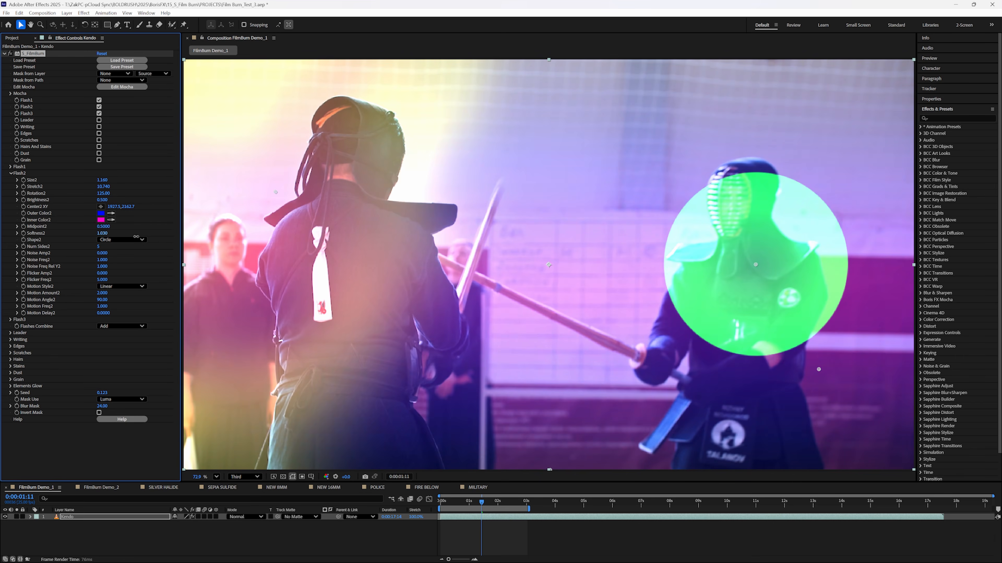
{"action": "key", "text": "space"}
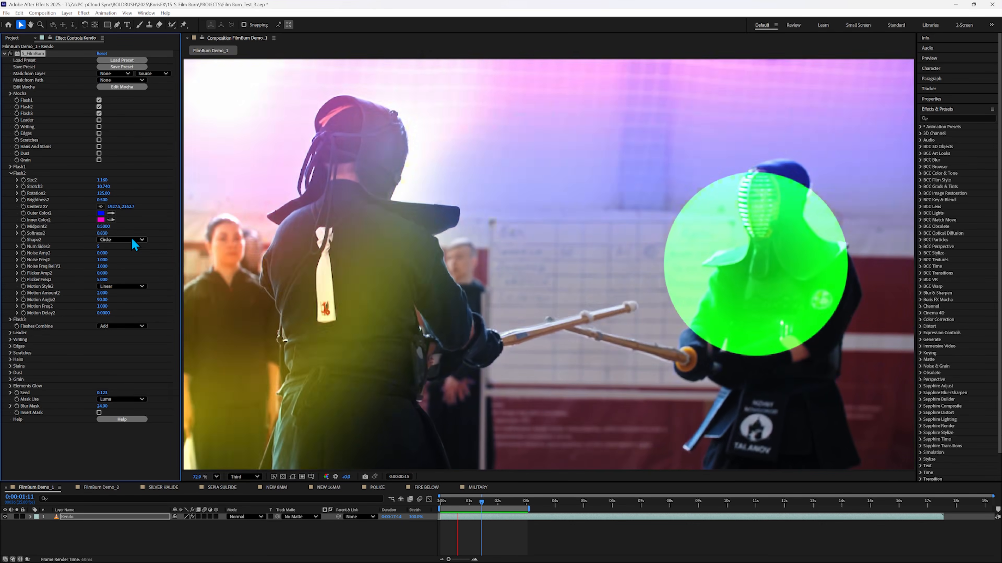
{"action": "key", "text": "space"}
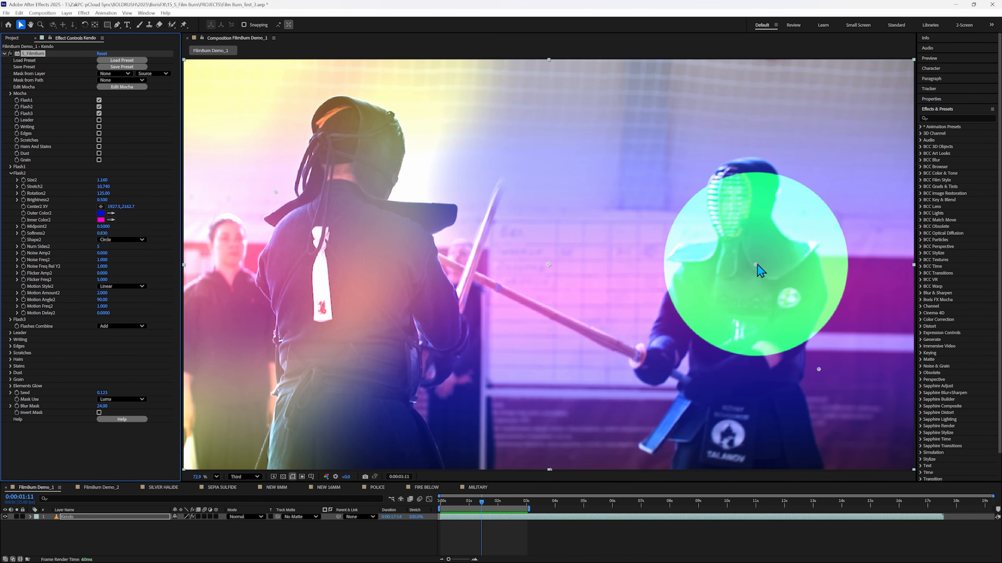
Change Flash3 to a four-sided Polygon with a blue 003EFF Outer Color and a teal Inner Color.
{"action": "left_click", "coordinate": [11, 173]}
{"action": "left_click", "coordinate": [10, 180]}
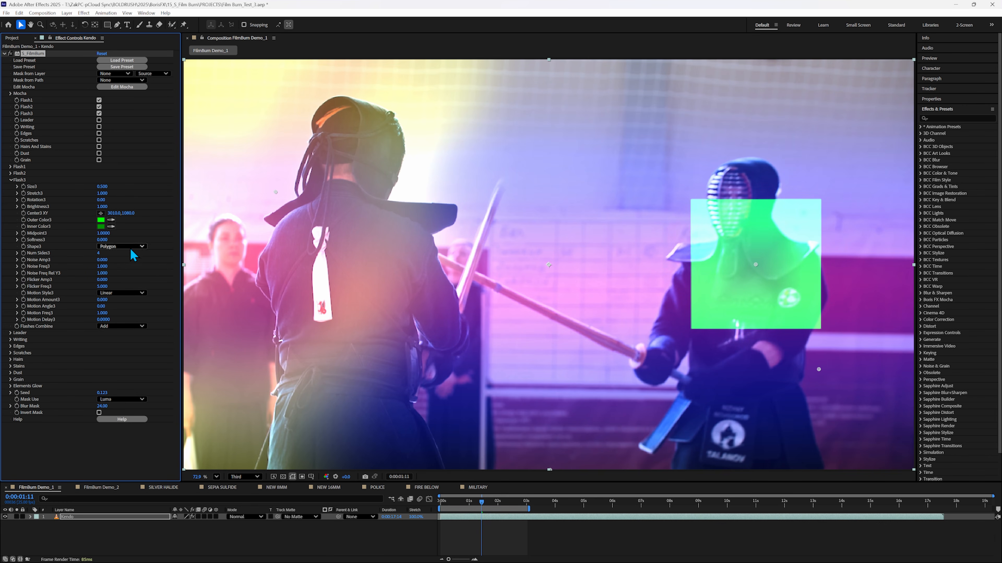
{"action": "left_click", "coordinate": [101, 220]}
{"action": "left_click", "coordinate": [521, 273]}
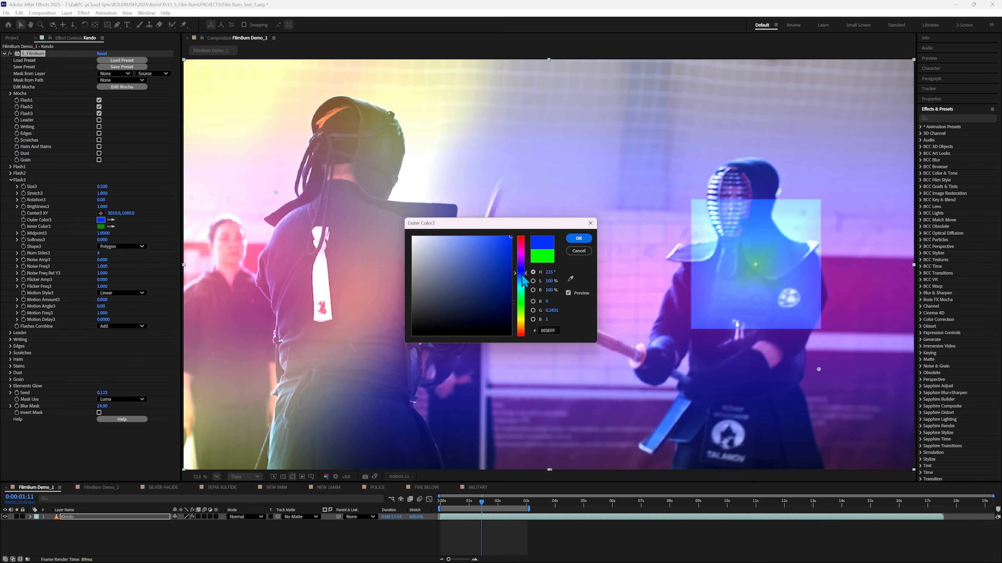
{"action": "left_click", "coordinate": [581, 240]}
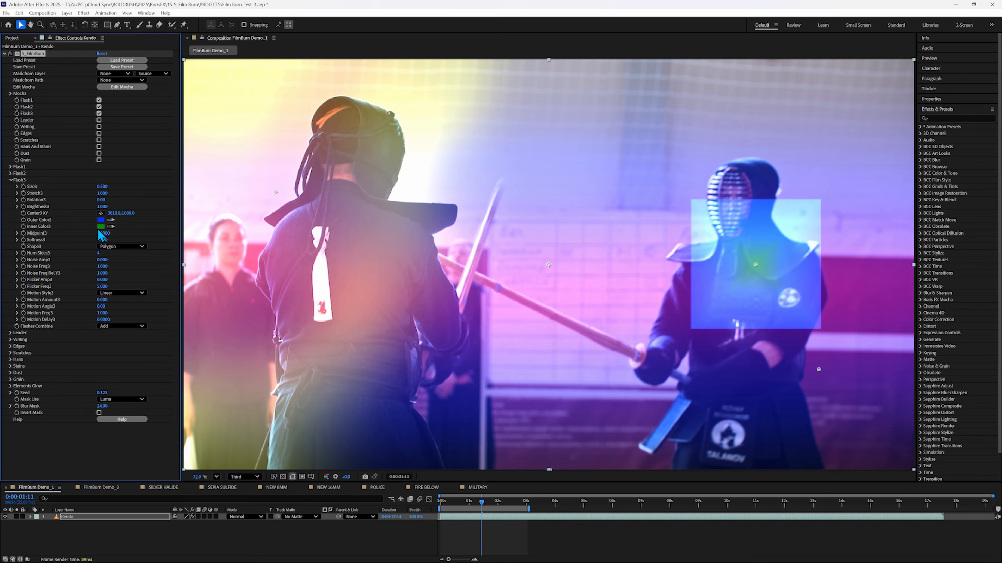
{"action": "left_click", "coordinate": [101, 227]}
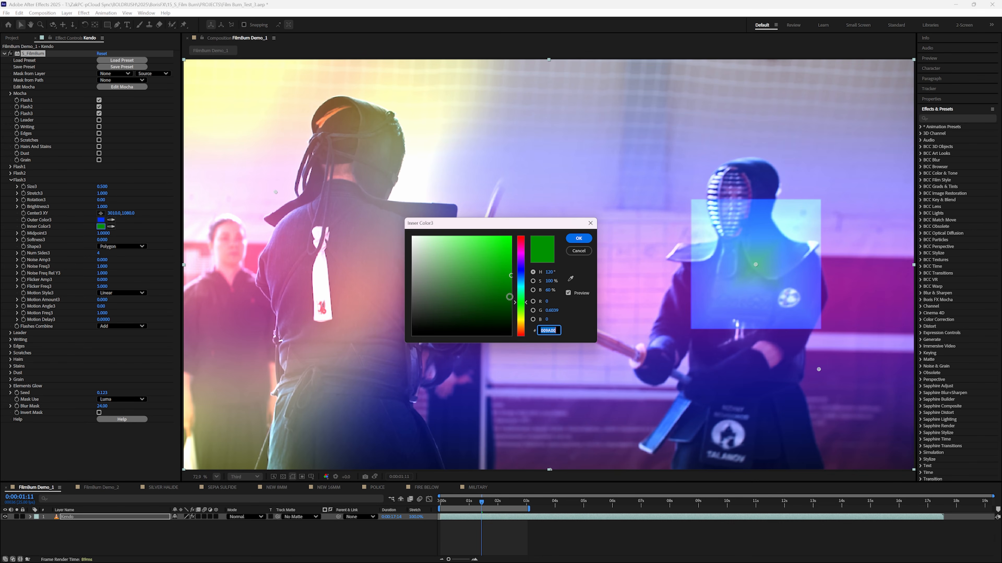
Center Flash3 at about 1927, 1085 and set its Size to 1.14 and its Brightness to 0.2.
{"action": "left_click_drag", "start_coordinate": [102, 187], "coordinate": [128, 190]}
{"action": "left_click_drag", "start_coordinate": [129, 189], "coordinate": [133, 190]}
{"action": "left_click_drag", "start_coordinate": [106, 206], "coordinate": [103, 205]}
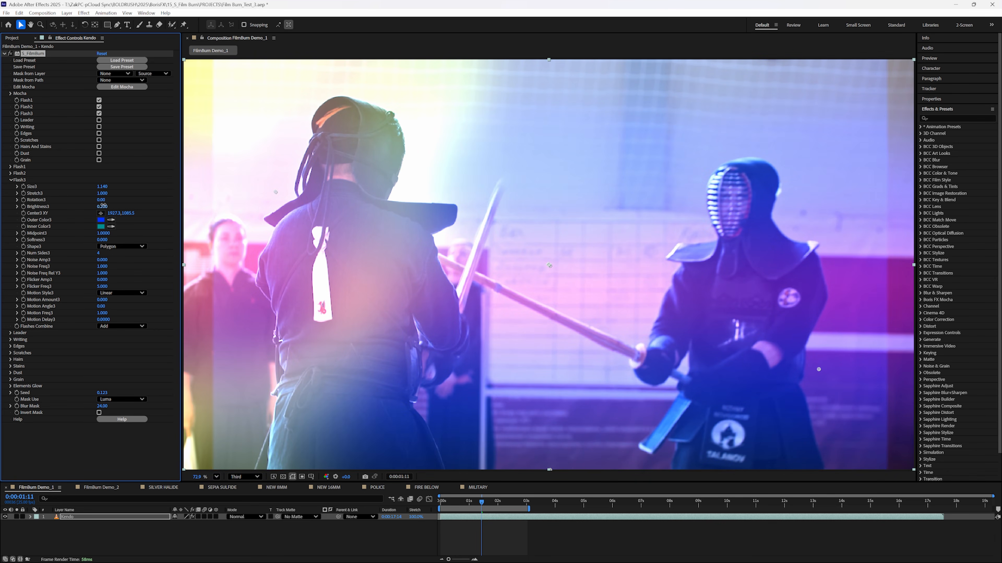
Set Flash3's Motion Style to Wave with Motion Amount 0.5, preview it alone and re-enable Flash1 and Flash2.
{"action": "scroll", "coordinate": [552, 267], "scroll_direction": "down", "scroll_amount": 1}
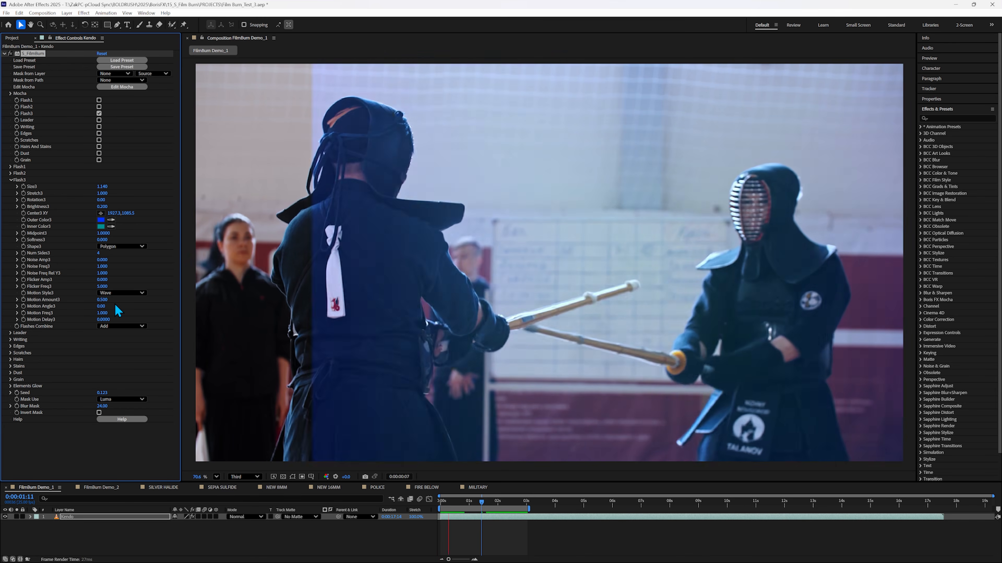
{"action": "key", "text": "space"}
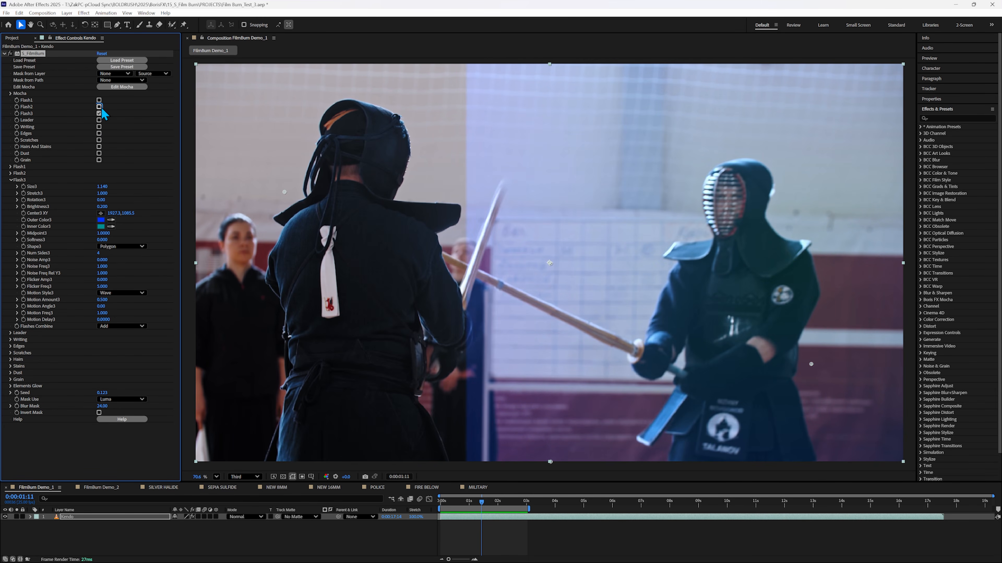
{"action": "left_click", "coordinate": [99, 100]}
{"action": "left_click", "coordinate": [100, 106]}
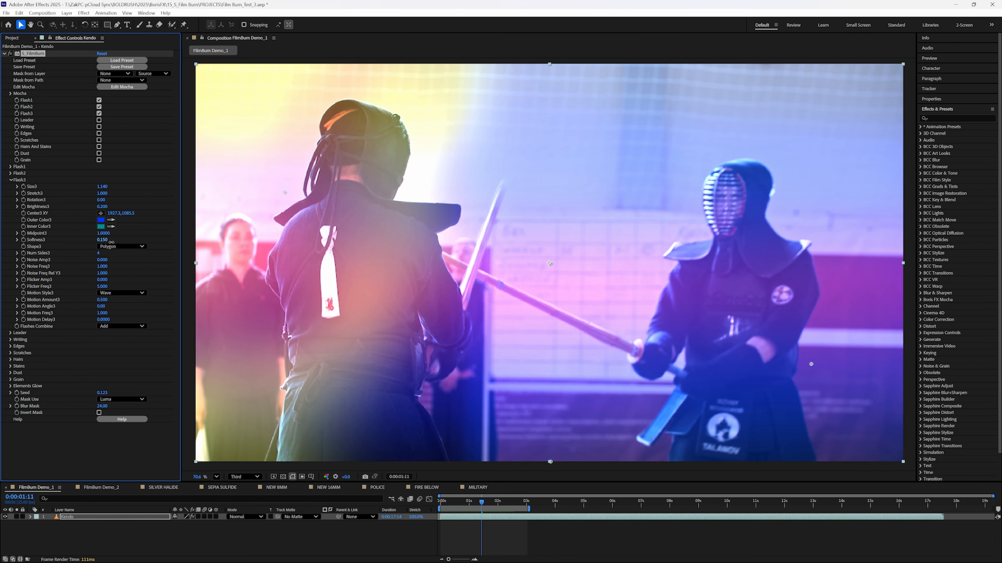
Set Flash3's Softness to 0.13, preview the flashes together and move Flash1's center out past the frame's left edge.
{"action": "key", "text": "space"}
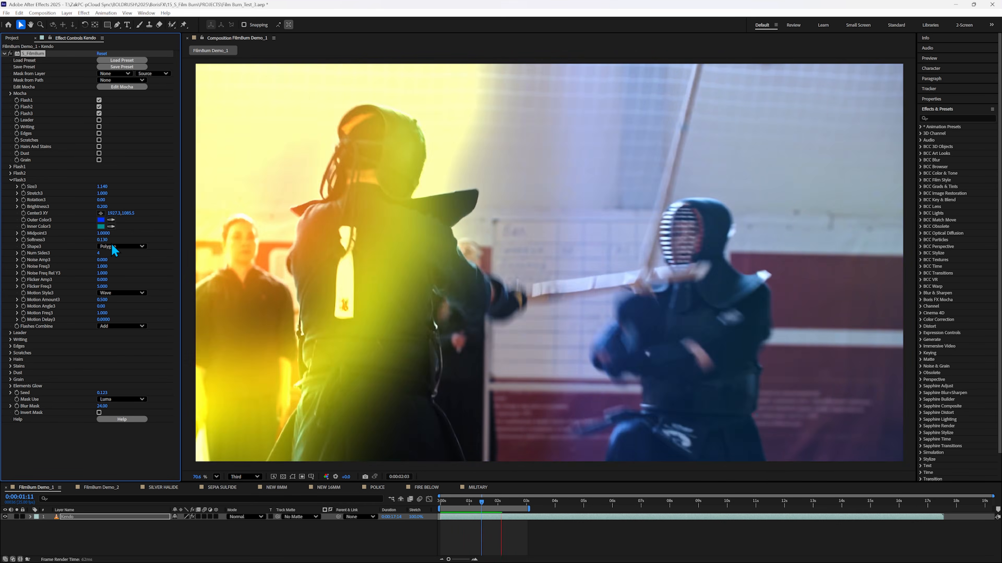
{"action": "key", "text": "space"}
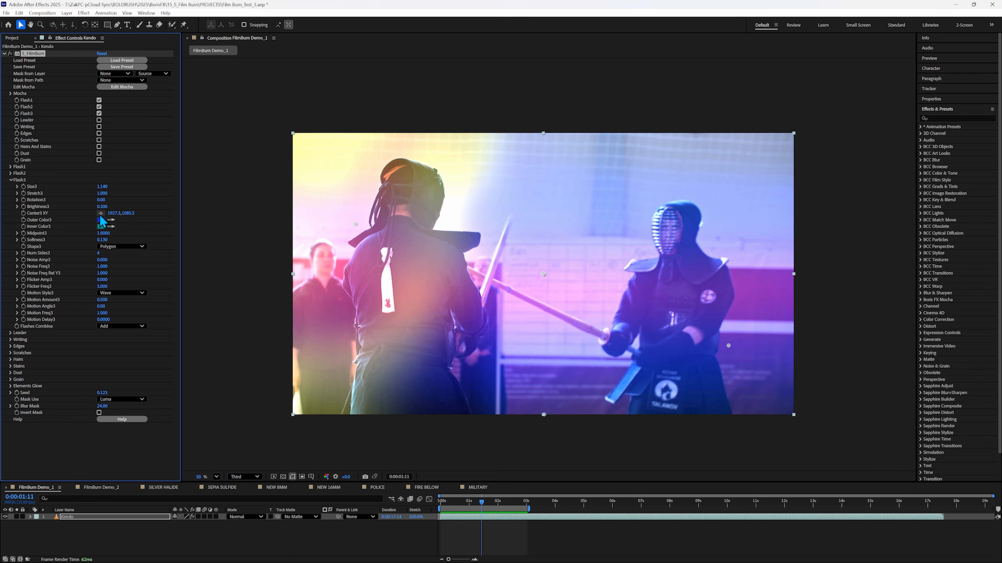
{"action": "left_click_drag", "start_coordinate": [329, 231], "coordinate": [1000, 282]}
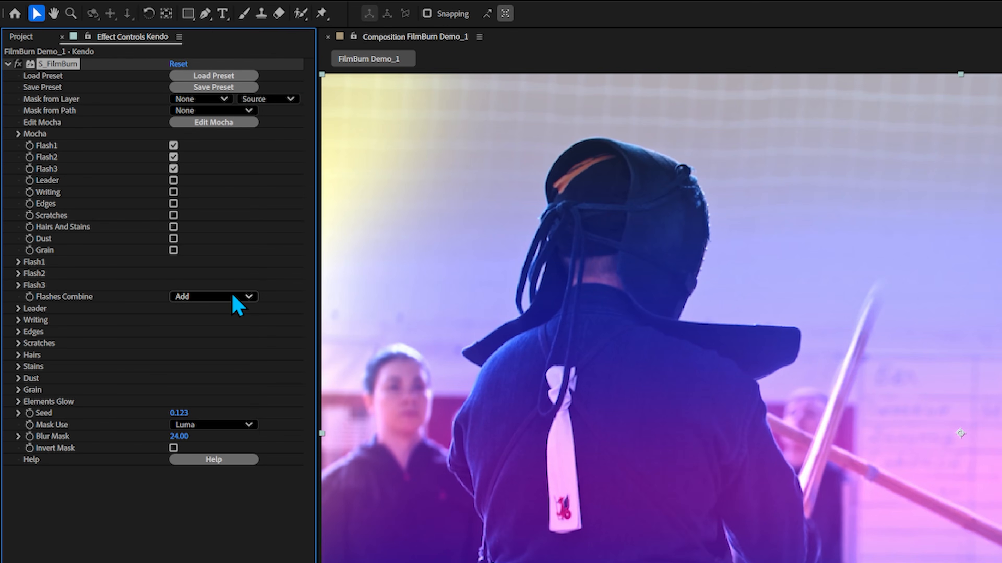
Review the blend modes available for Flashes Combine.
{"action": "left_click", "coordinate": [245, 300]}
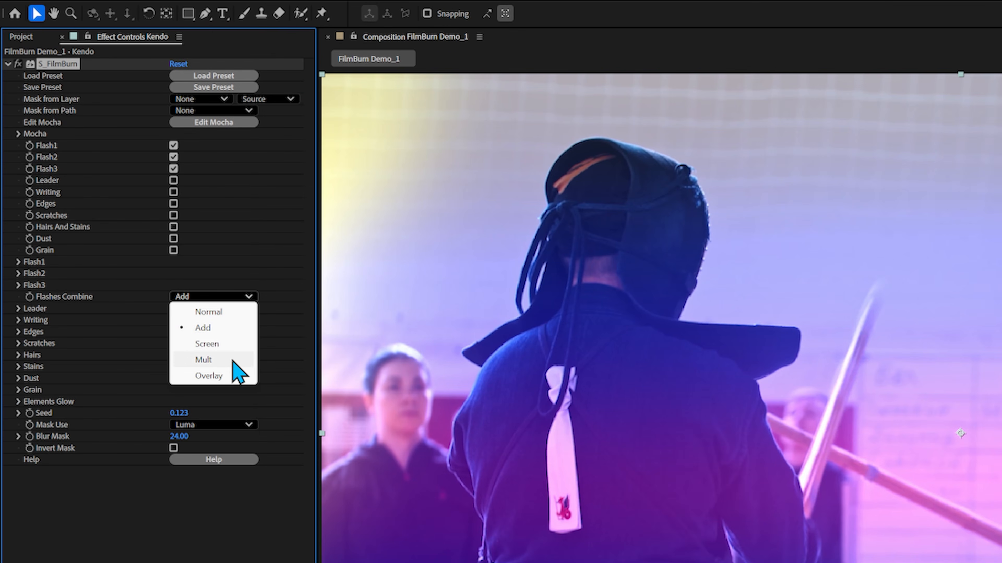
{"action": "left_click", "coordinate": [270, 320]}
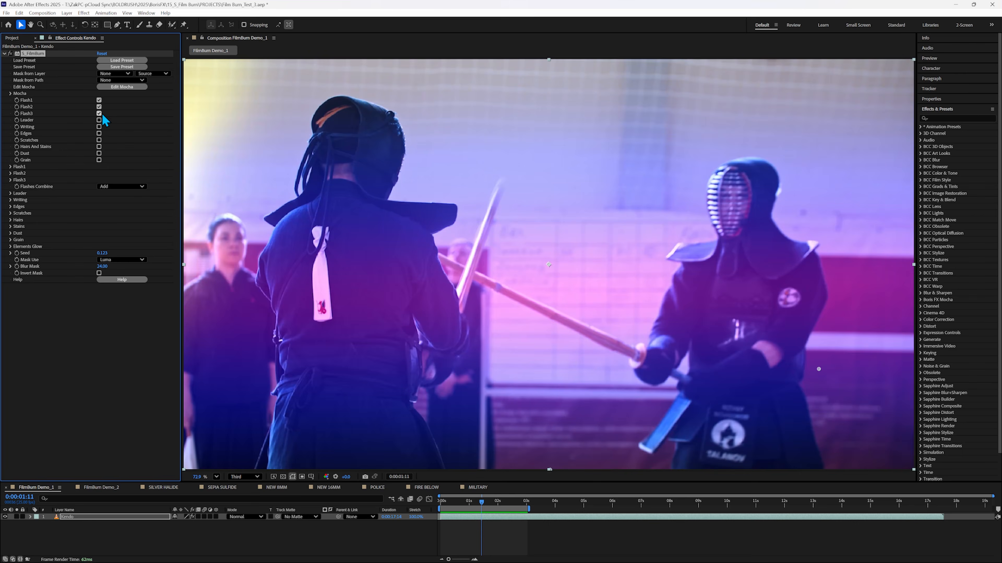
Disable Flash1, Flash2 and Flash3 and enable the Leader element.
{"action": "left_click", "coordinate": [99, 114]}
{"action": "left_click", "coordinate": [99, 107]}
{"action": "left_click", "coordinate": [99, 100]}
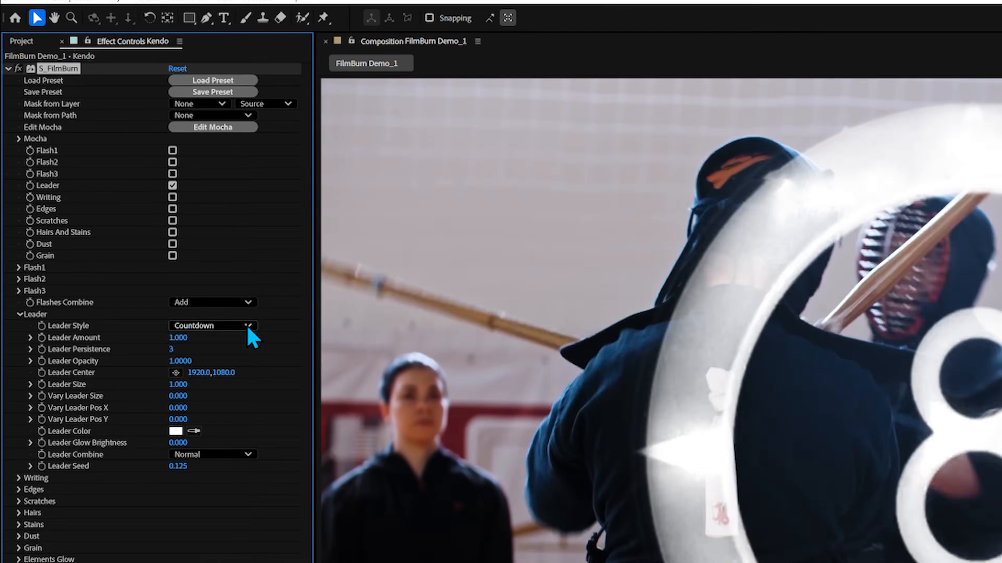
Change the Leader Style to Text and set the Leader Amount to 0.3.
{"action": "left_click", "coordinate": [248, 327]}
{"action": "left_click", "coordinate": [232, 357]}
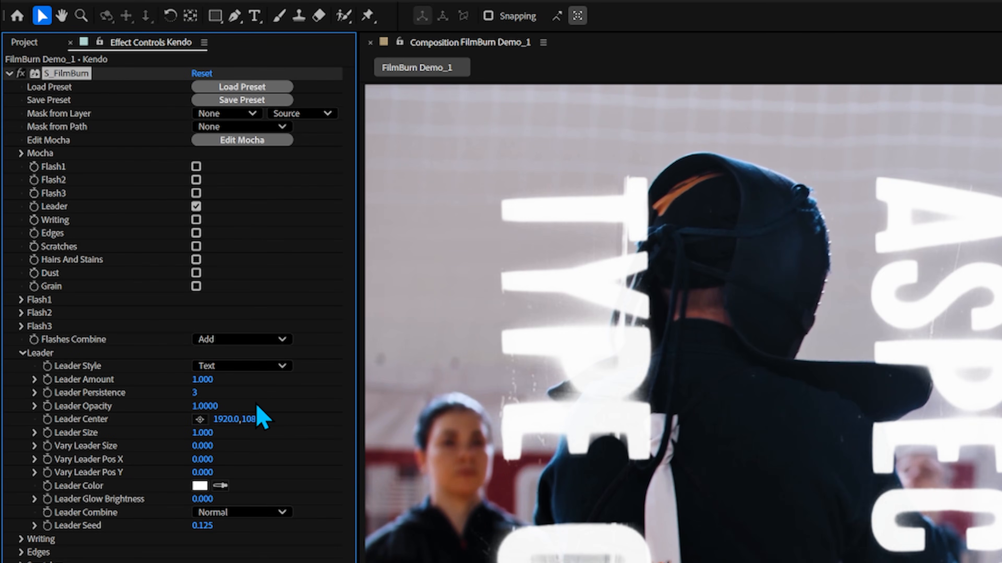
{"action": "left_click", "coordinate": [202, 379]}
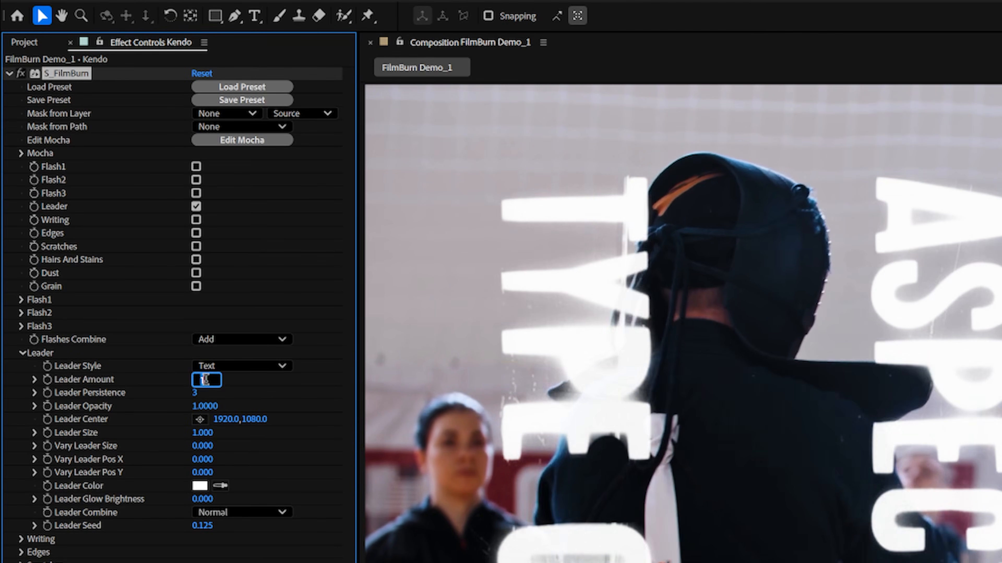
{"action": "type", "text": ".3"}
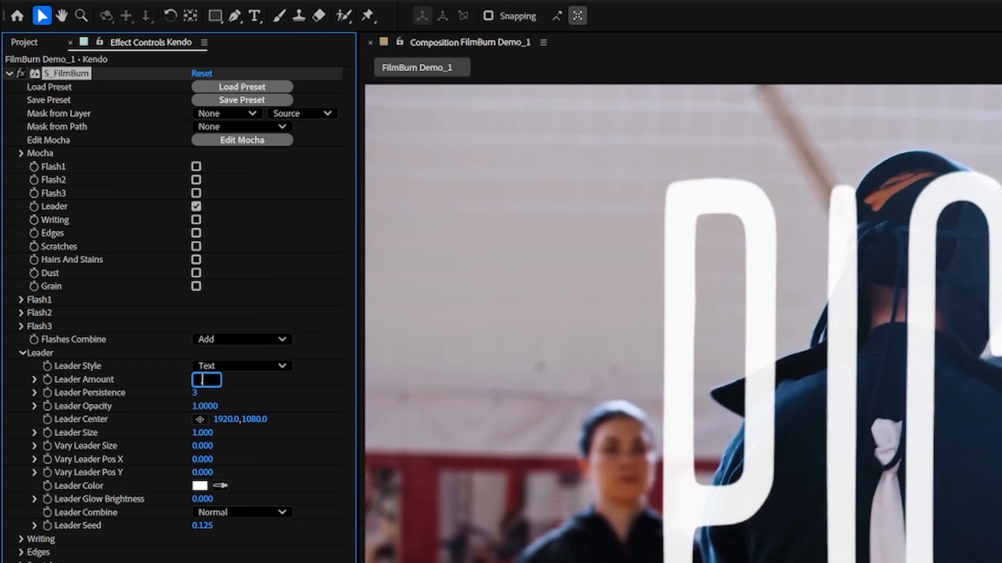
{"action": "key", "text": "Return"}
Set Leader Combine to Add, Leader Seed to 0.005 and Leader Opacity to 0.5.
{"action": "left_click", "coordinate": [242, 513]}
{"action": "left_click", "coordinate": [284, 562]}
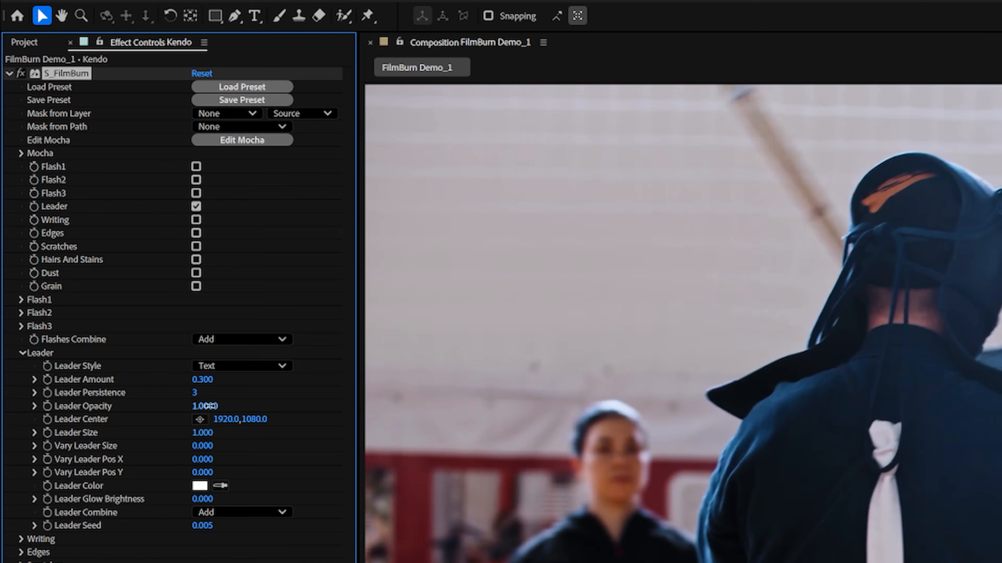
{"action": "left_click", "coordinate": [102, 220]}
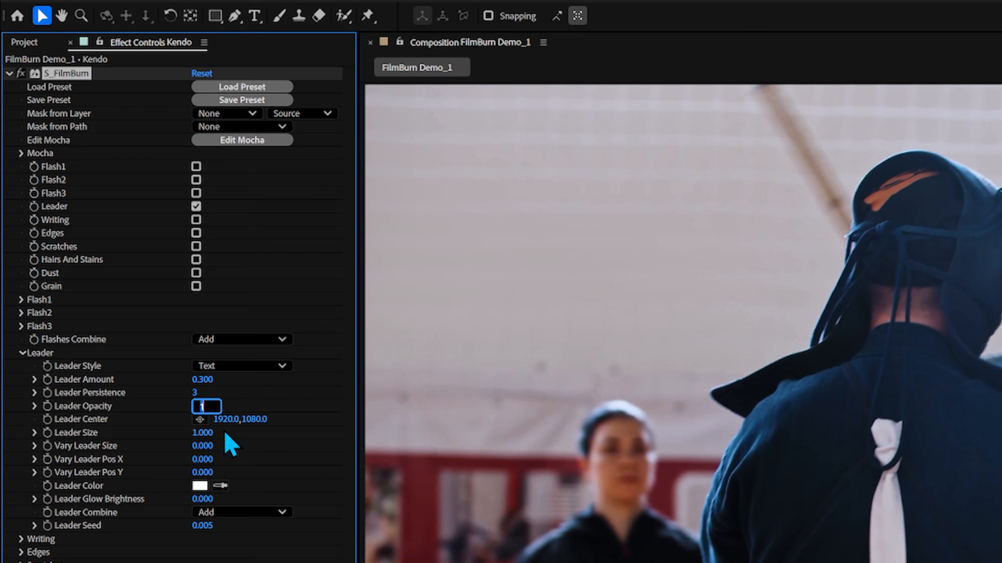
{"action": "key", "text": "BackSpace"}
{"action": "type", "text": ".5"}
{"action": "key", "text": "Return"}
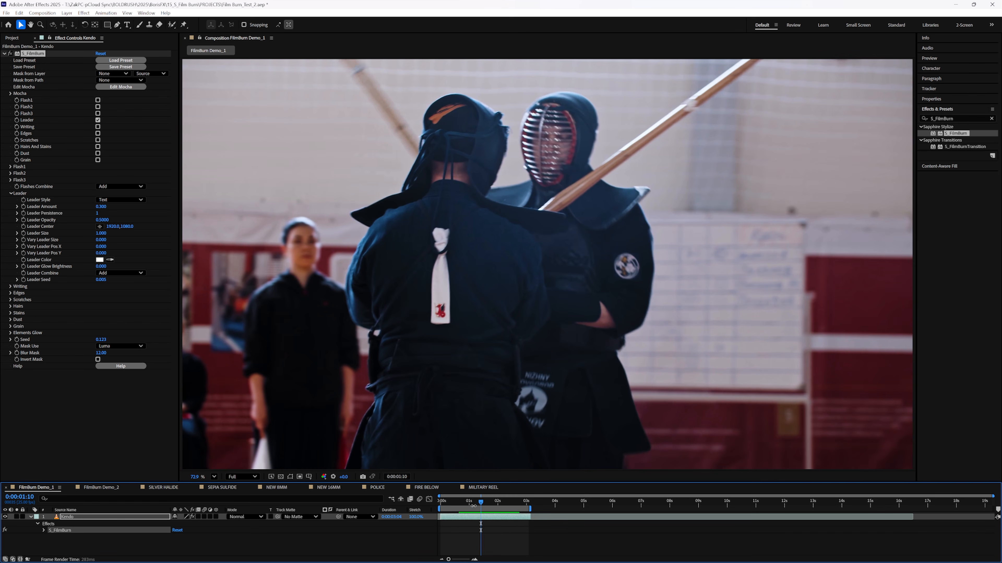
Set Leader Style to Countdown and start keyframing it at the beginning of the clip.
{"action": "left_click_drag", "start_coordinate": [481, 502], "coordinate": [460, 508]}
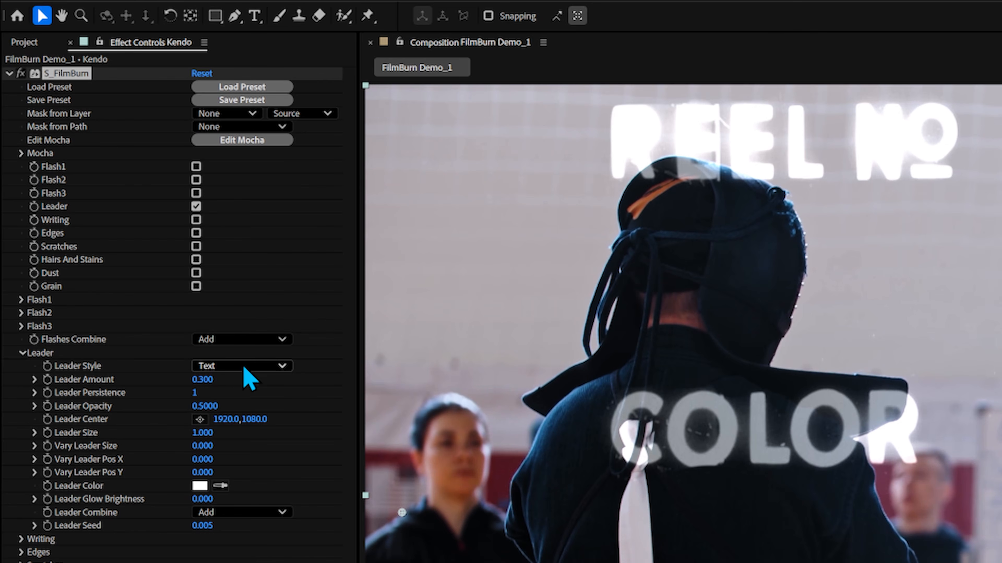
{"action": "left_click", "coordinate": [243, 368]}
{"action": "left_click", "coordinate": [223, 400]}
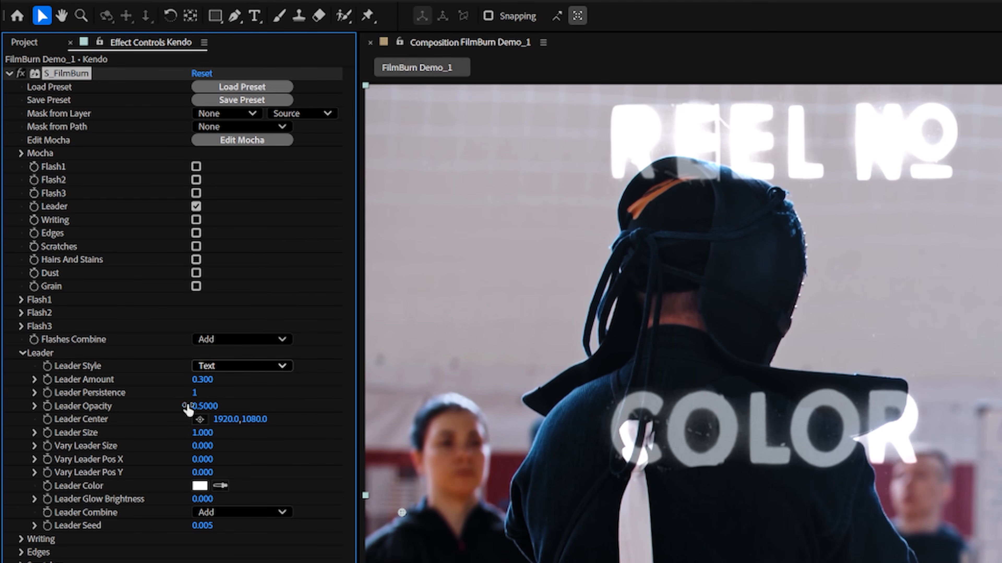
{"action": "left_click", "coordinate": [49, 370]}
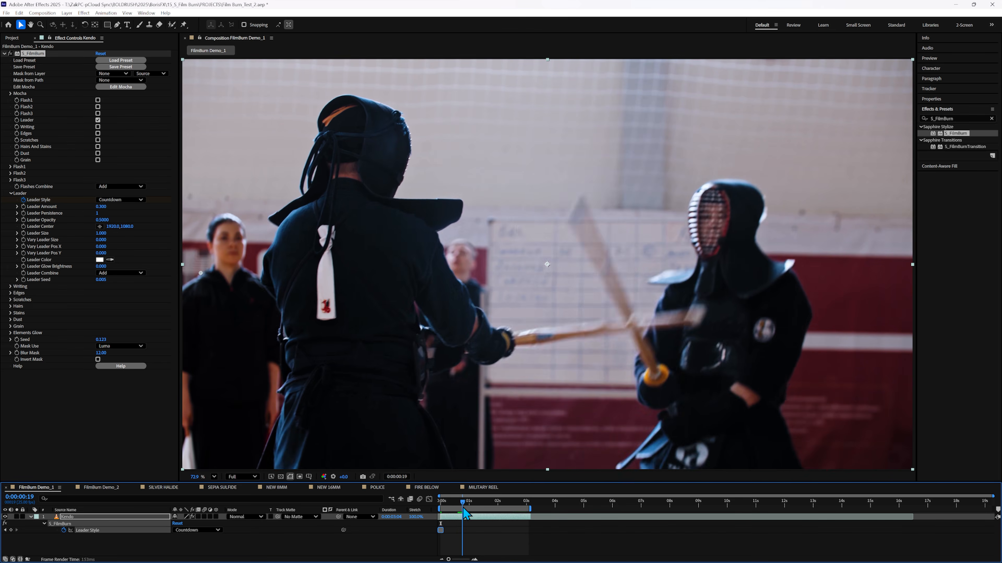
Keyframe Leader Style to Text at 0:00:00:19 and to Sync Mark shortly before the 0:00:02:16 mark.
{"action": "left_click", "coordinate": [140, 199]}
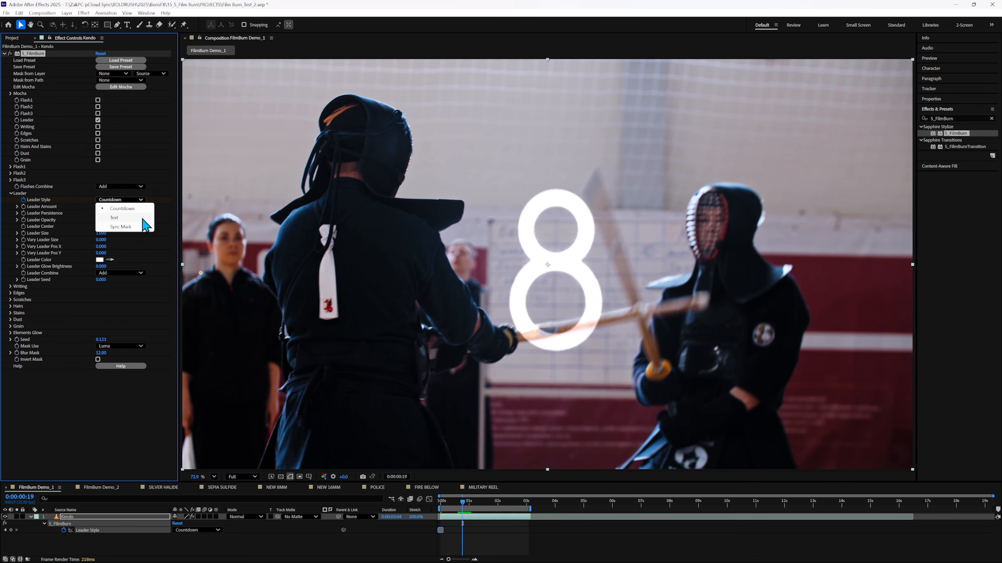
{"action": "left_click", "coordinate": [142, 218]}
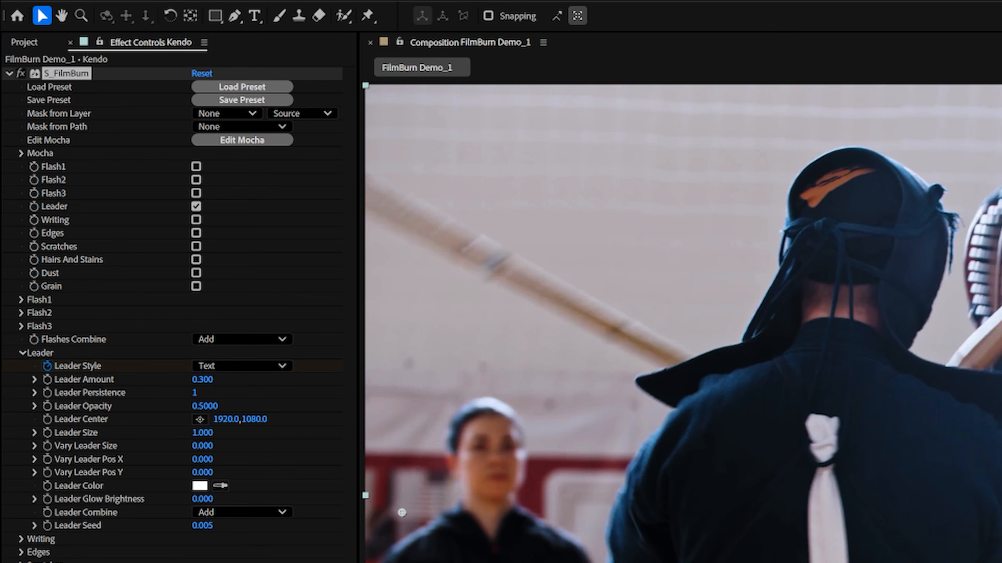
{"action": "left_click", "coordinate": [221, 371]}
{"action": "left_click", "coordinate": [241, 418]}
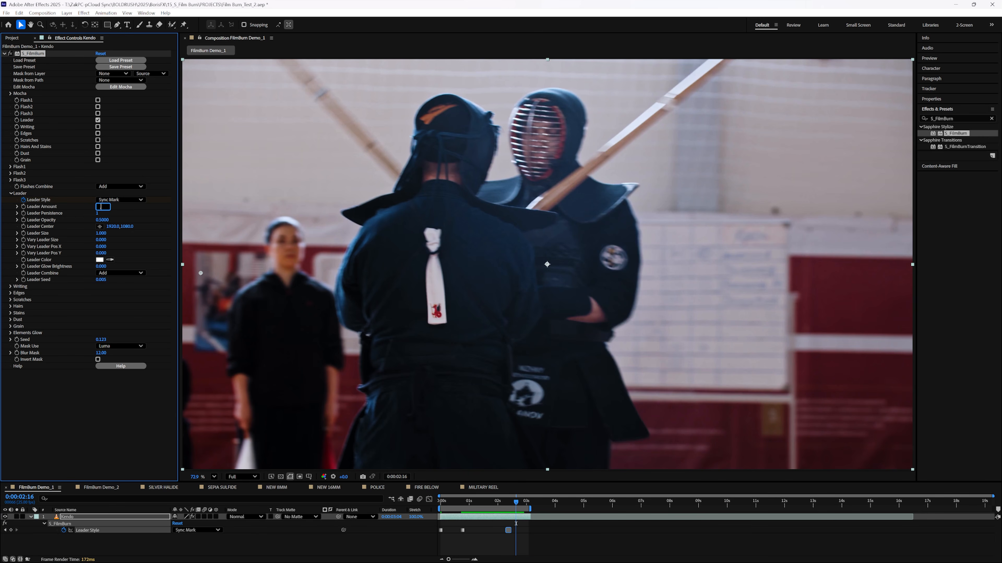
Change the Leader Color from white to a dark yellow and preview the clip.
{"action": "left_click", "coordinate": [100, 261]}
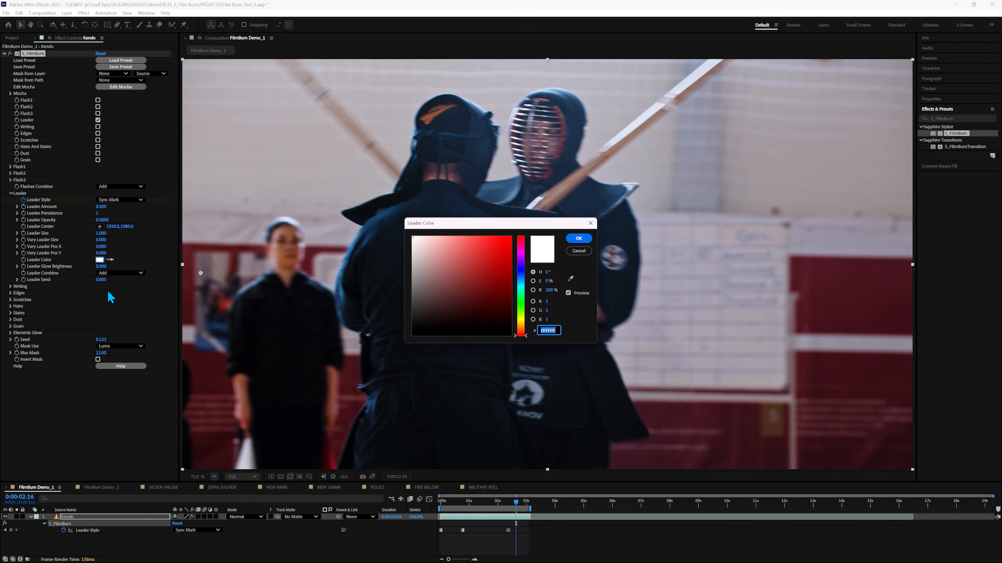
{"action": "left_click", "coordinate": [521, 314]}
{"action": "left_click", "coordinate": [579, 239]}
{"action": "key", "text": "space"}
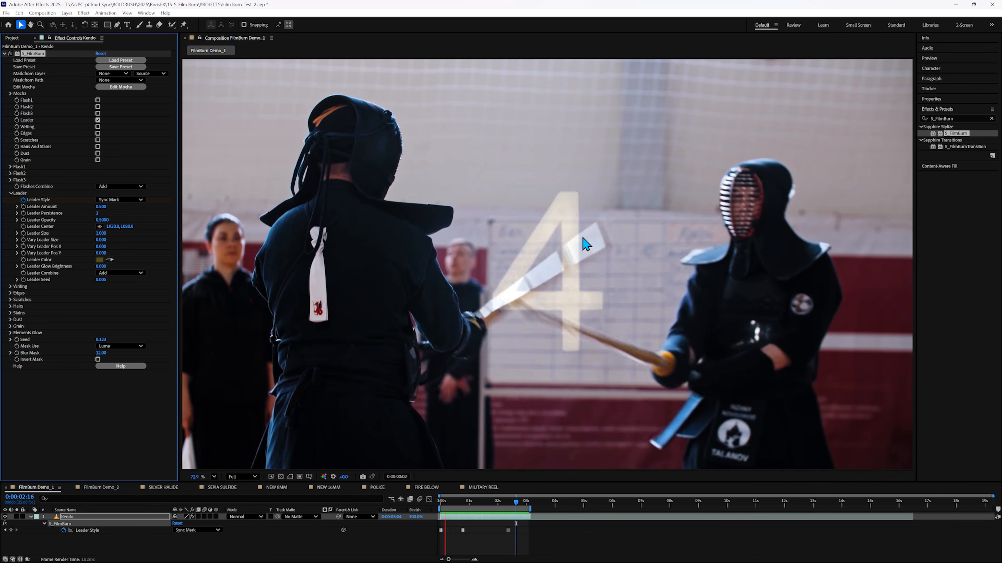
Set Leader Persistence to 2 and Leader Amount to 0.2, and play back the clip.
{"action": "left_click", "coordinate": [98, 214]}
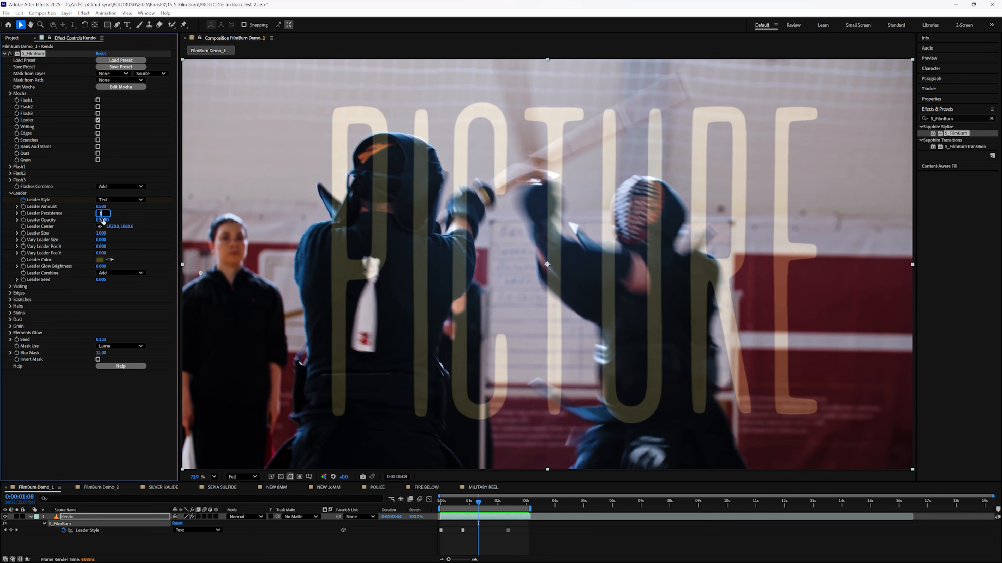
{"action": "key", "text": "Return"}
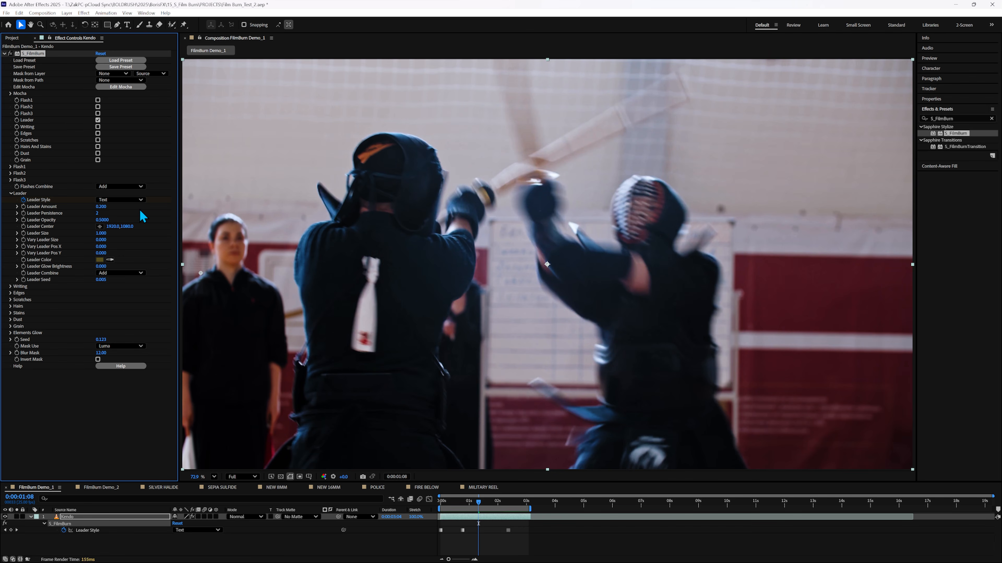
{"action": "key", "text": "space"}
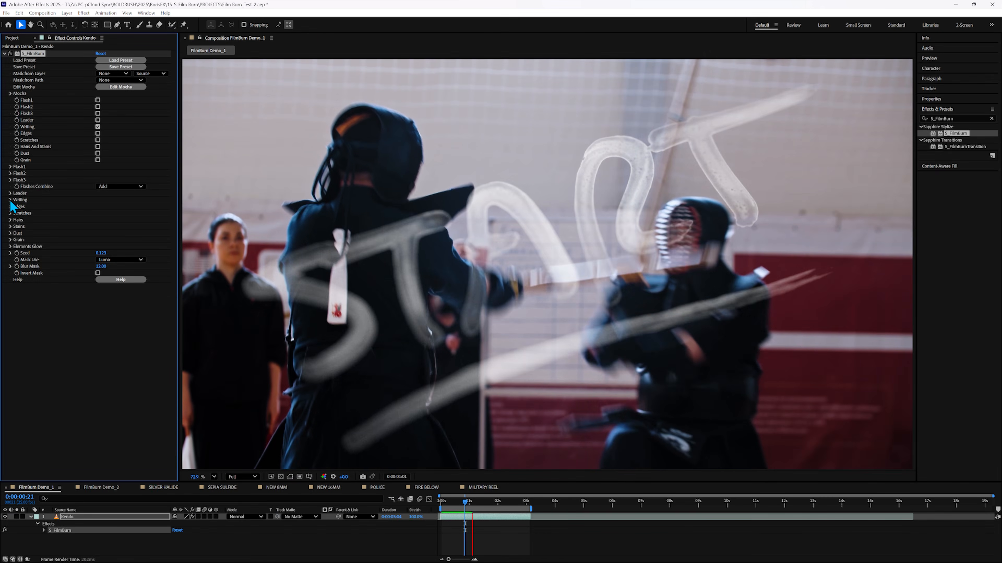
Set Writing Combine to Add and Writing Opacity to 0.75, and try another Writing Style.
{"action": "left_click", "coordinate": [10, 200]}
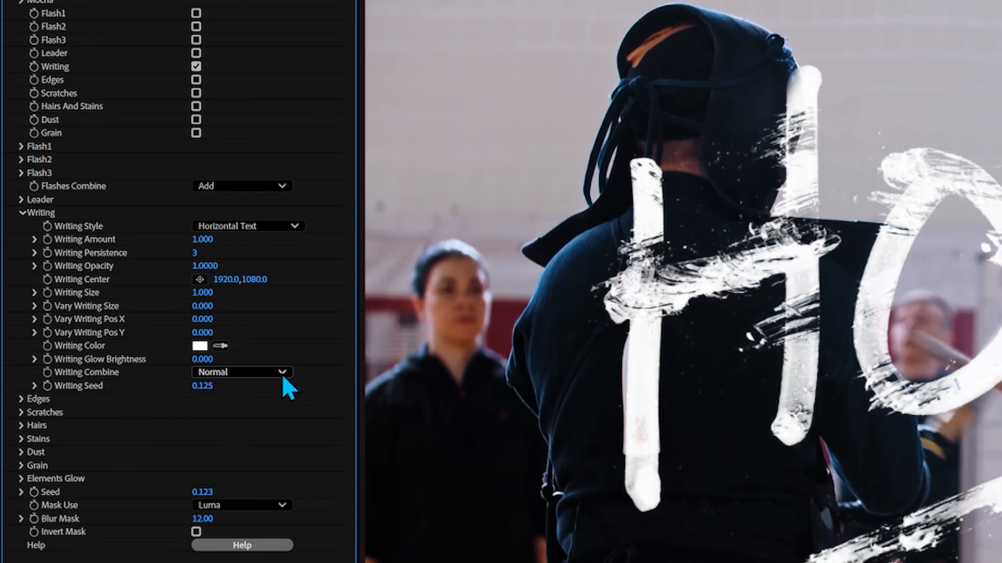
{"action": "left_click", "coordinate": [282, 373]}
{"action": "left_click", "coordinate": [272, 408]}
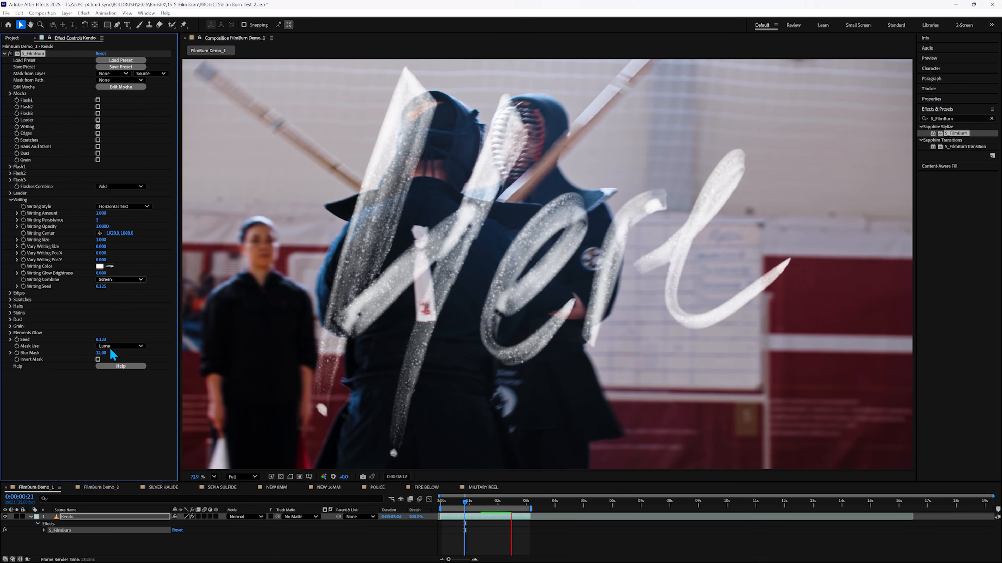
{"action": "left_click", "coordinate": [102, 227]}
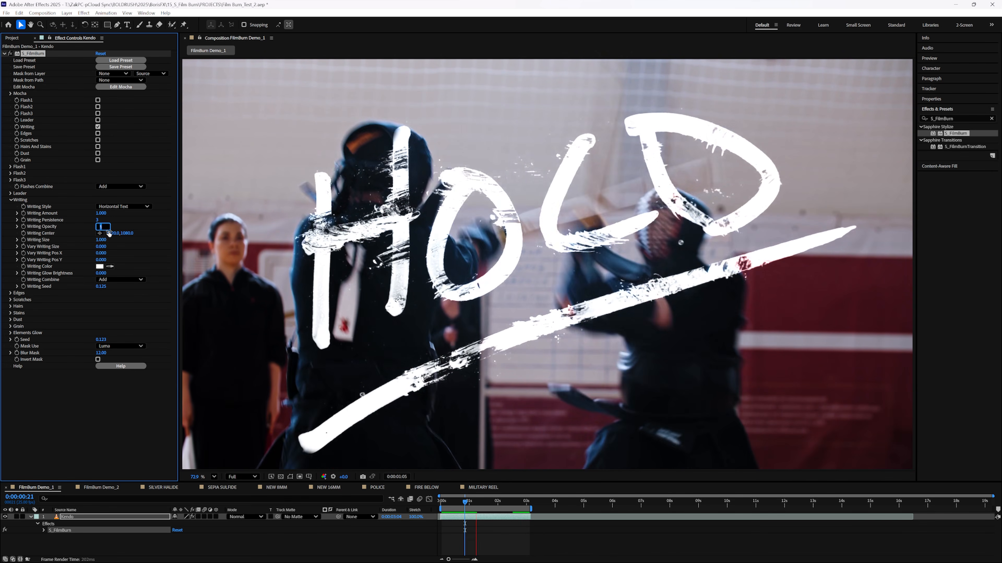
{"action": "type", "text": ".75"}
{"action": "key", "text": "Return"}
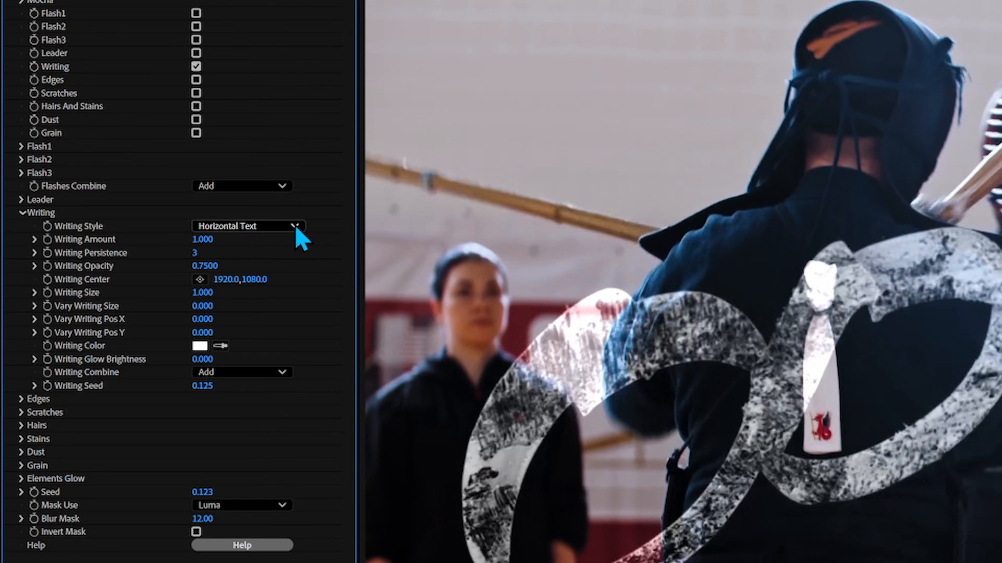
{"action": "left_click", "coordinate": [296, 227]}
{"action": "left_click", "coordinate": [288, 263]}
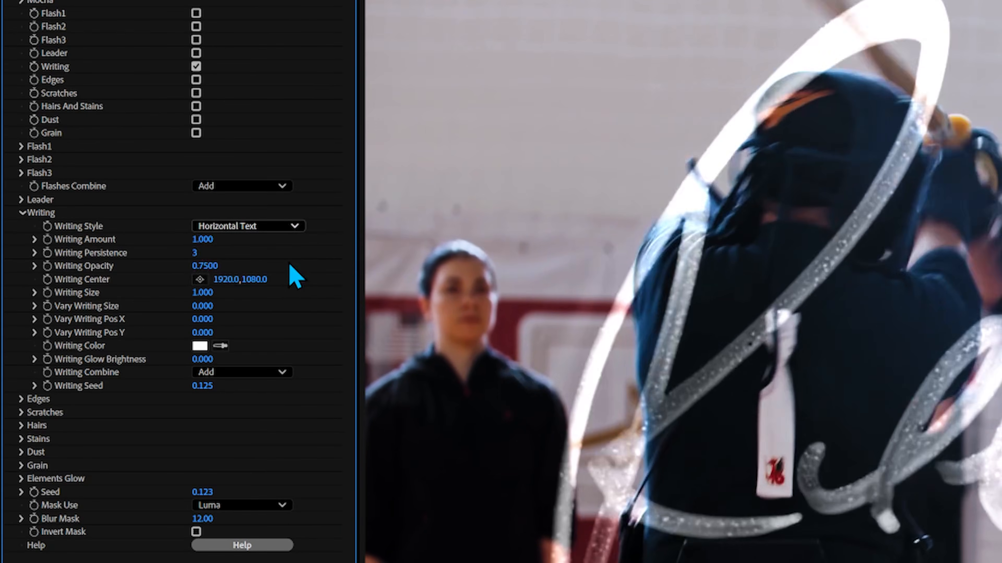
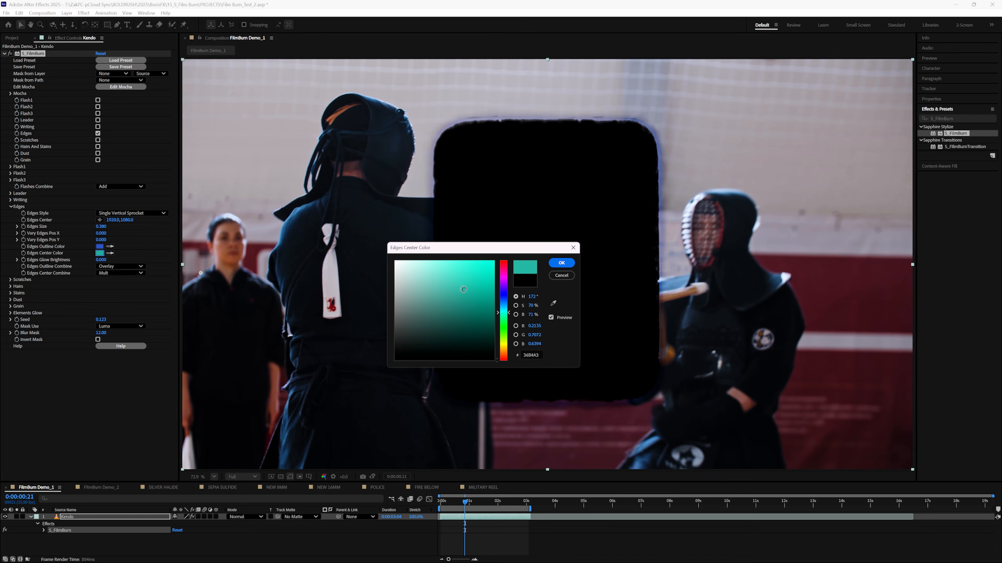
Set the Edges Center Color to dark teal 264641 and Vary Edges Pos Y to 0.1.
{"action": "left_click_drag", "start_coordinate": [439, 327], "coordinate": [439, 333]}
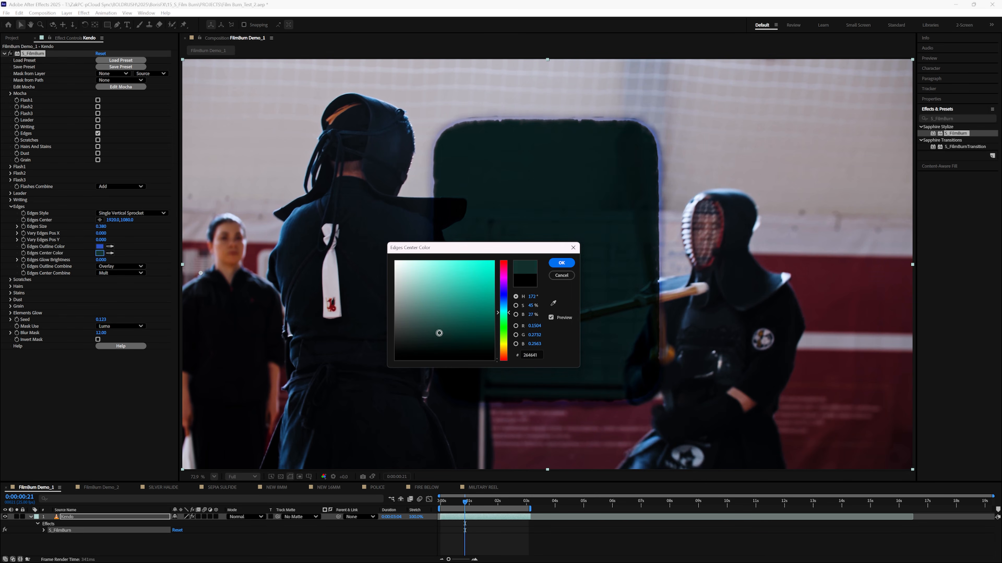
{"action": "left_click", "coordinate": [561, 263]}
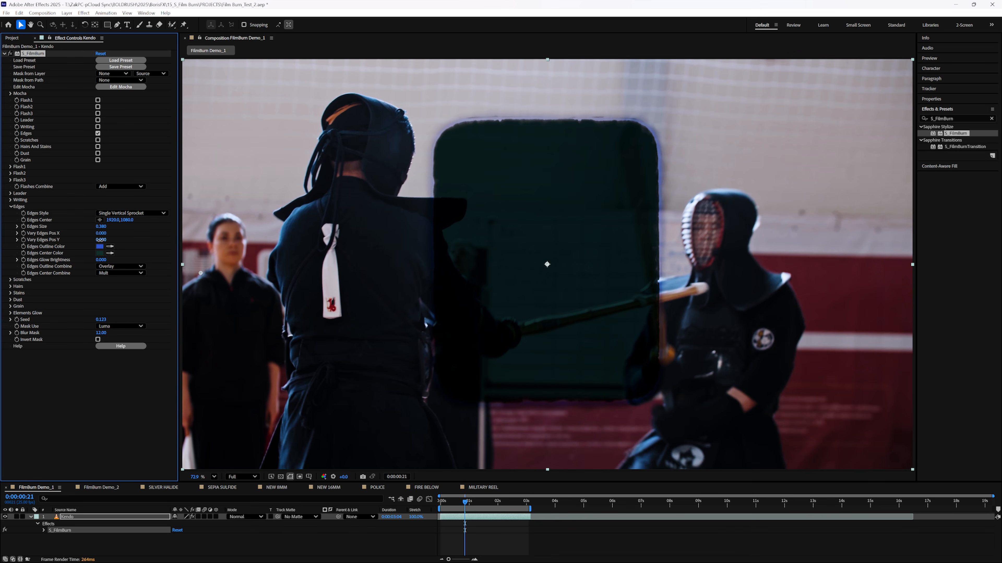
{"action": "left_click_drag", "start_coordinate": [101, 240], "coordinate": [103, 240]}
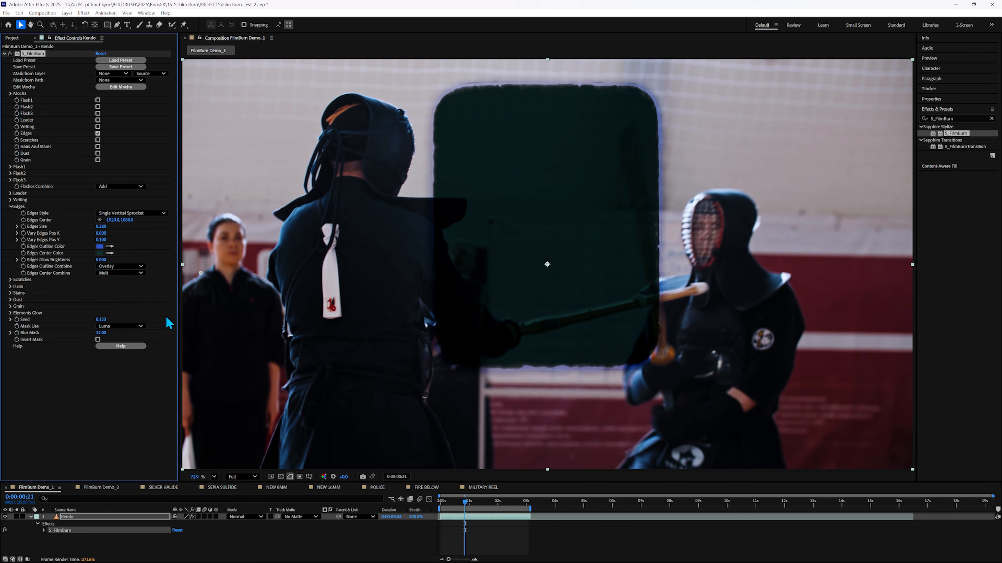
Move the Edges Center just past the frame's left border, to an X of about -116, and preview the clip.
{"action": "left_click", "coordinate": [99, 220]}
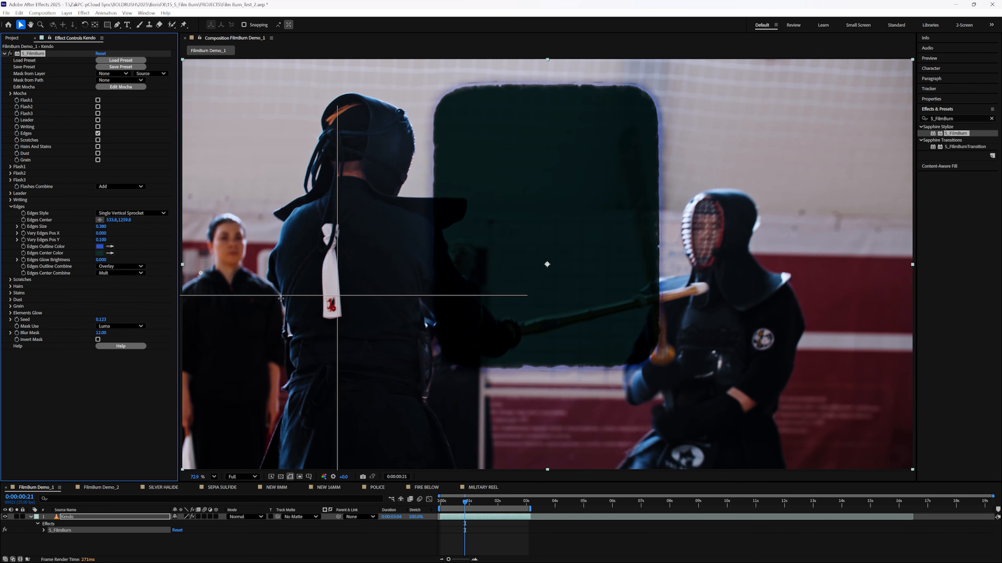
{"action": "left_click", "coordinate": [184, 264]}
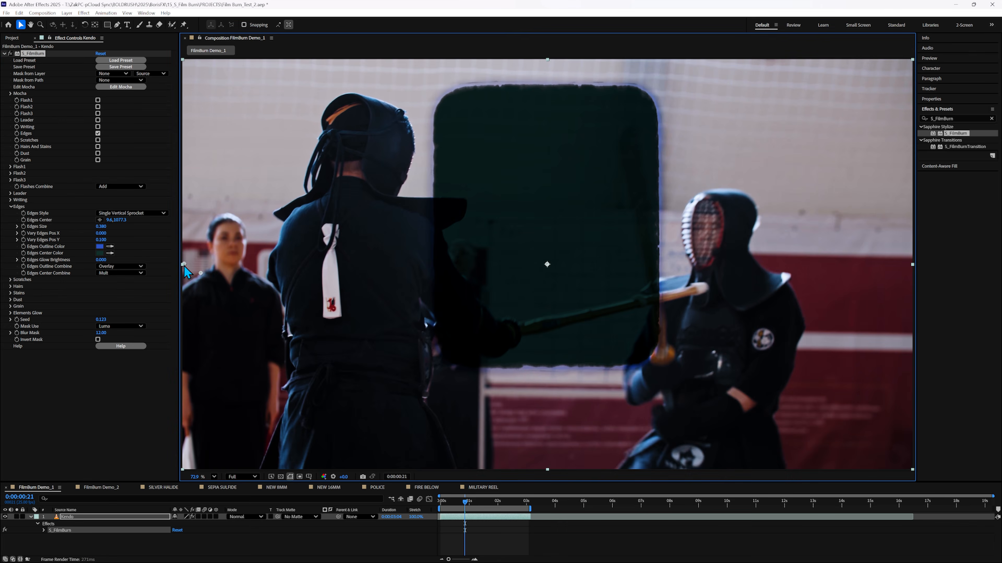
{"action": "left_click_drag", "start_coordinate": [110, 220], "coordinate": [72, 236]}
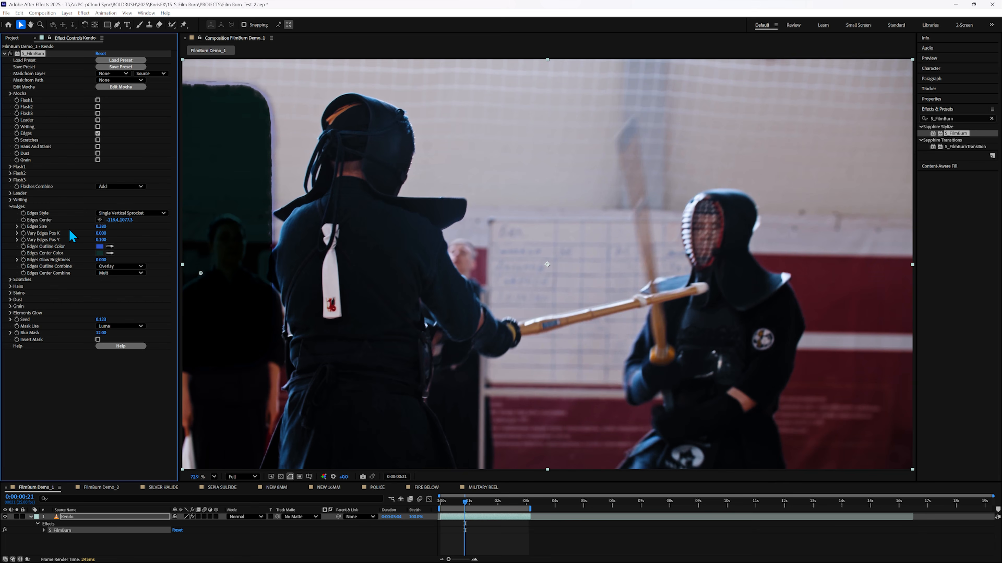
{"action": "key", "text": "space"}
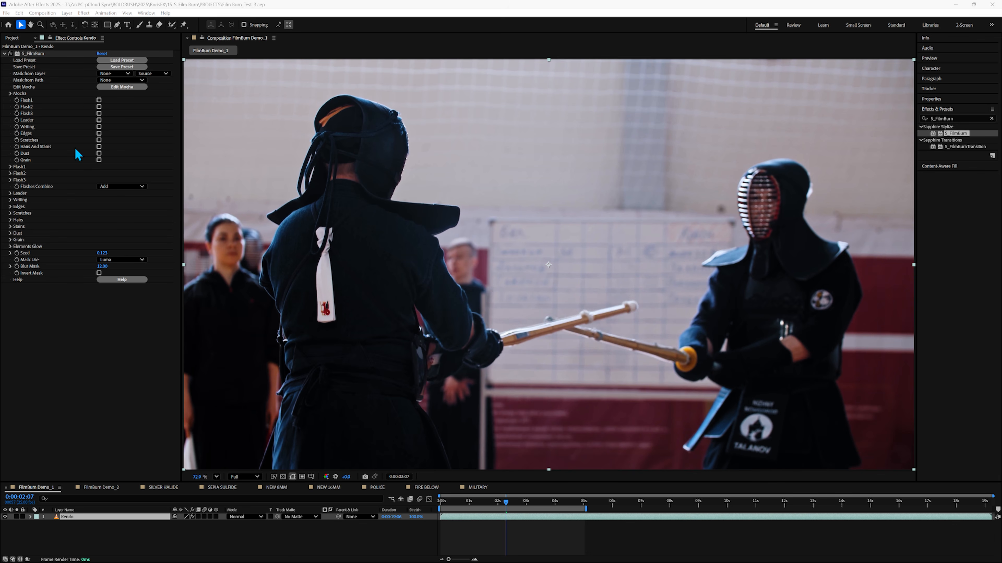
Enable the Hairs And Stains element, expand the Hairs and Stains settings, and preview the footage.
{"action": "left_click", "coordinate": [99, 147]}
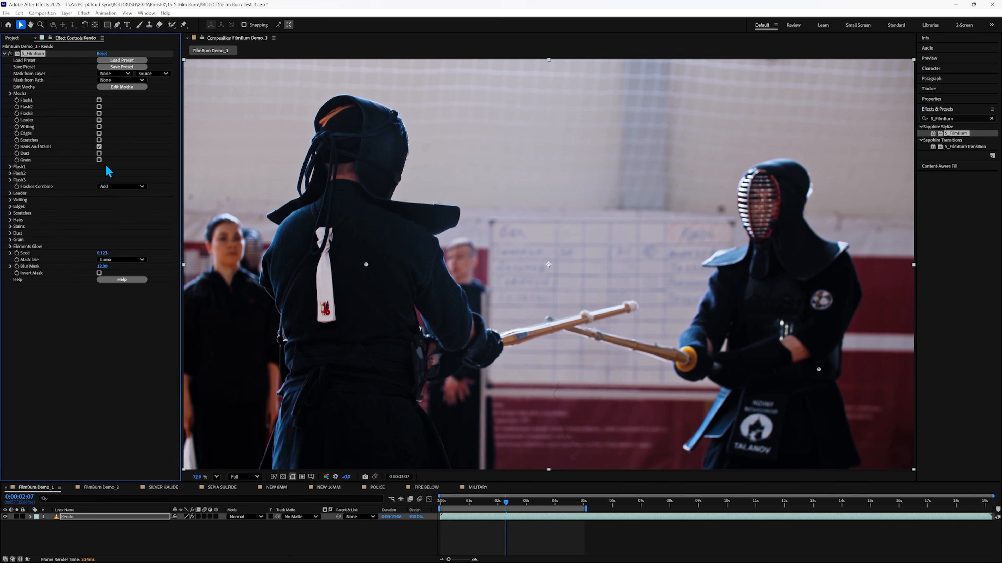
{"action": "left_click", "coordinate": [10, 220]}
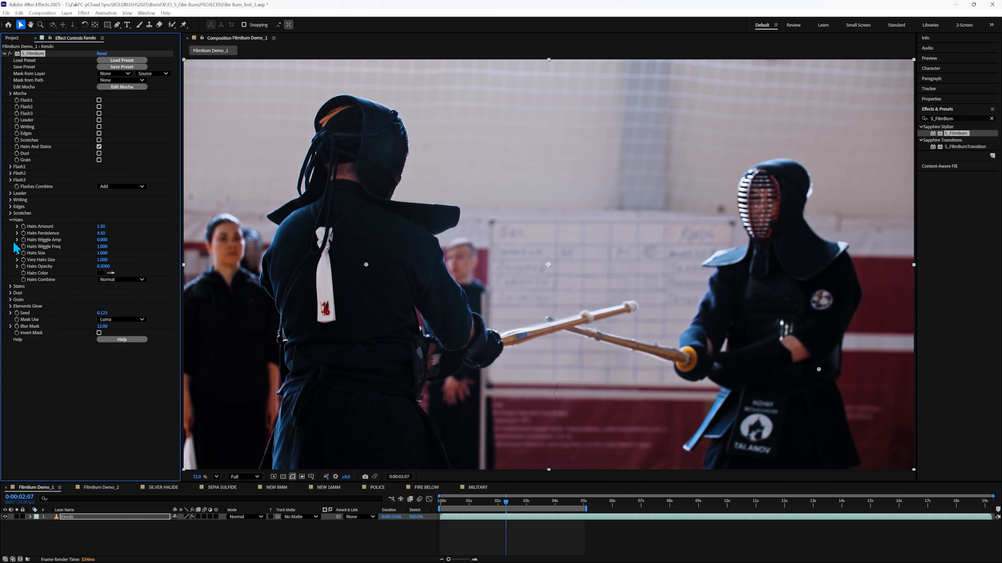
{"action": "left_click", "coordinate": [11, 287]}
{"action": "key", "text": "space"}
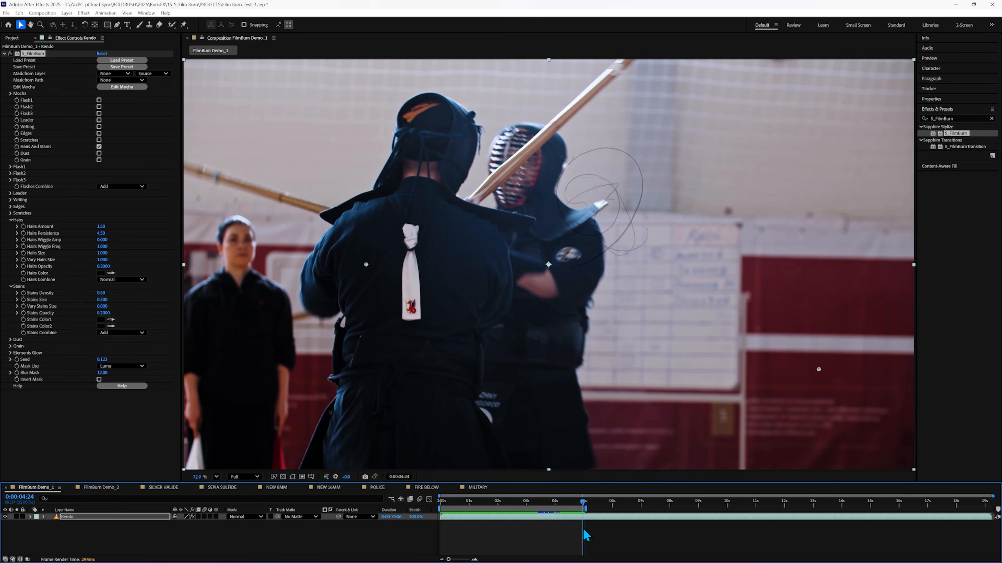
{"action": "left_click_drag", "start_coordinate": [584, 530], "coordinate": [583, 520]}
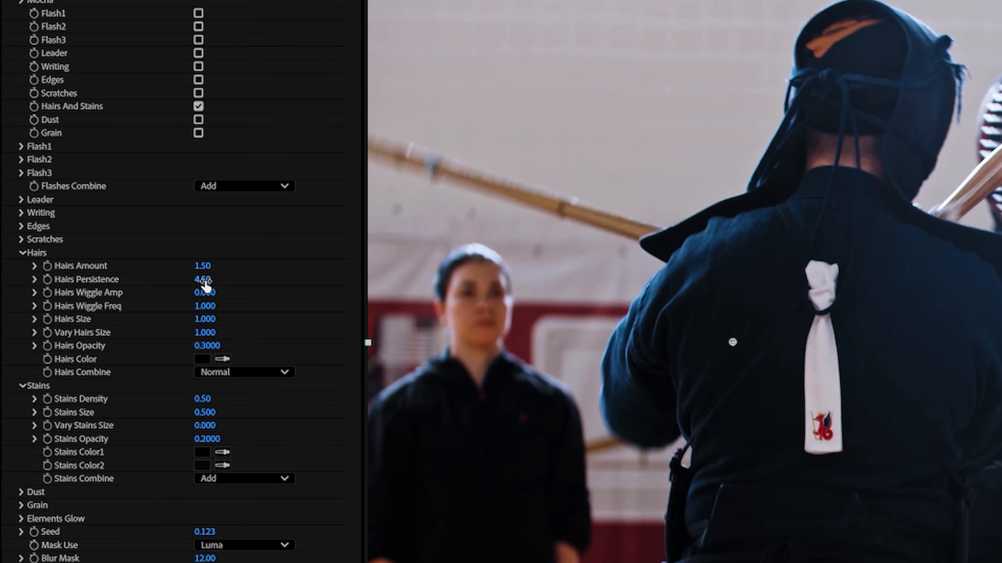
Set Hairs Persistence to 0.1, Stains Density to 1.5 and Stains Size to 1.
{"action": "left_click_drag", "start_coordinate": [202, 279], "coordinate": [85, 340]}
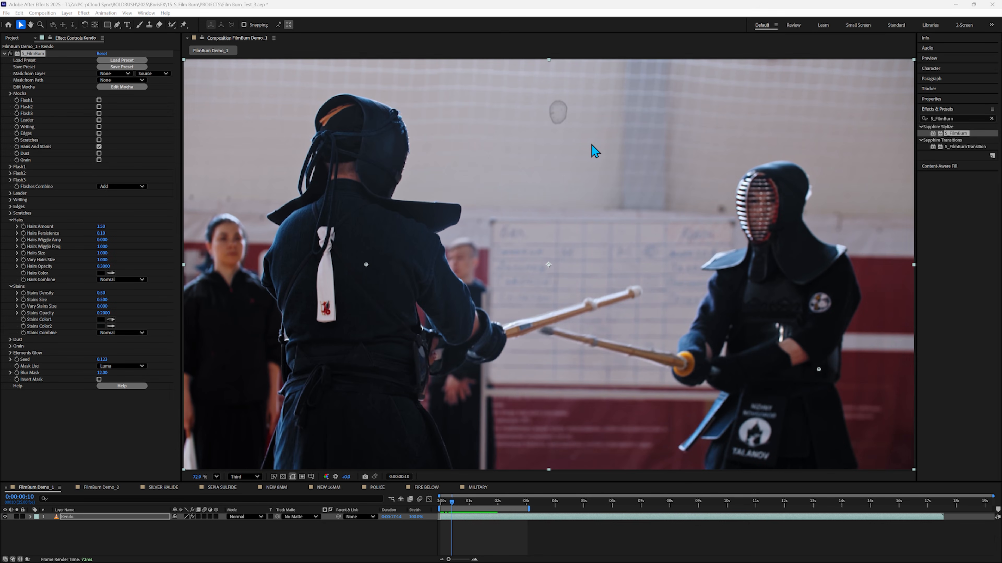
{"action": "left_click", "coordinate": [101, 292]}
{"action": "key", "text": "Return"}
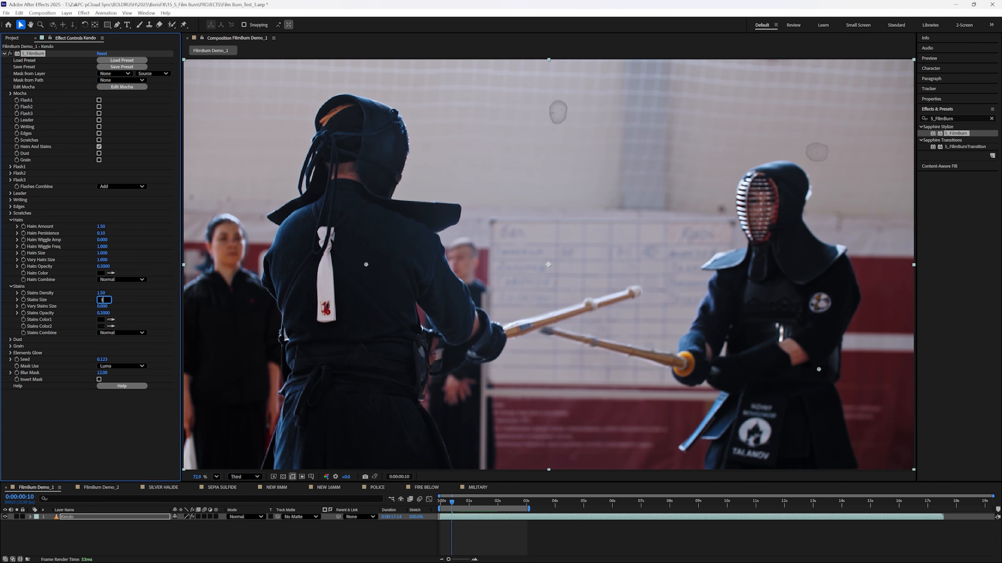
{"action": "type", "text": "1"}
{"action": "key", "text": "Return"}
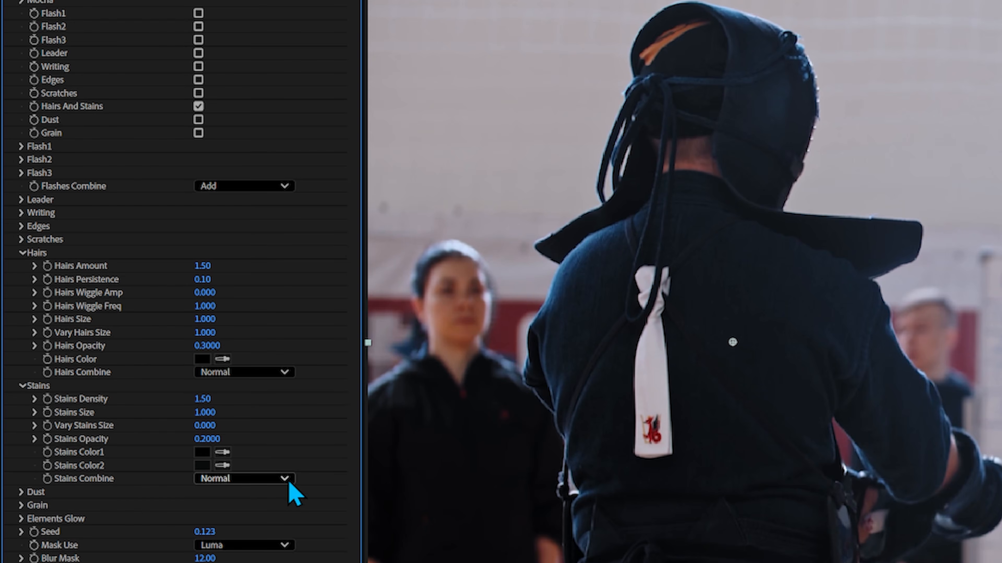
Set Stains Combine to Add and Stains Color1 to orange FF8200.
{"action": "left_click", "coordinate": [143, 334]}
{"action": "left_click", "coordinate": [272, 513]}
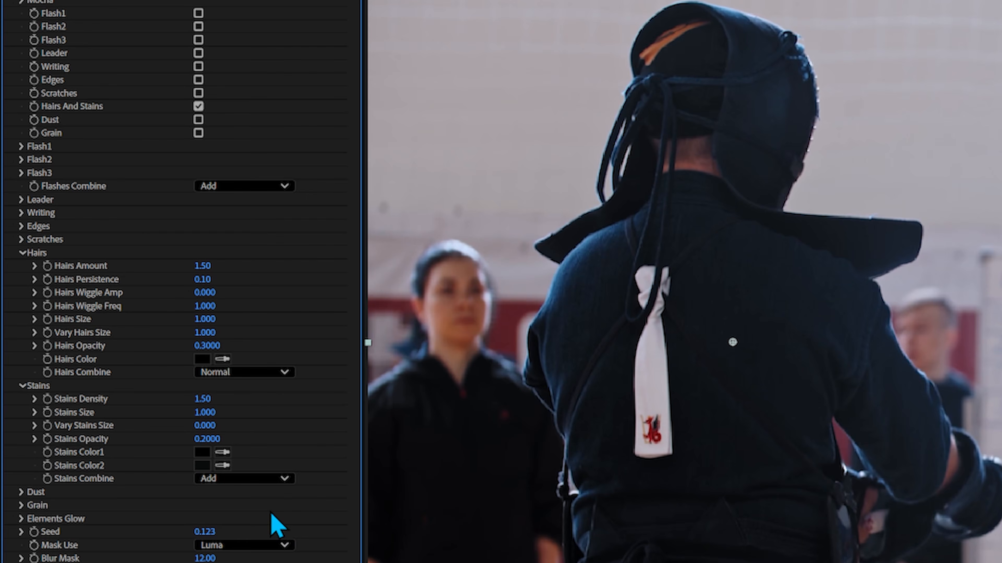
{"action": "left_click", "coordinate": [203, 454]}
{"action": "left_click_drag", "start_coordinate": [519, 260], "coordinate": [587, 213]}
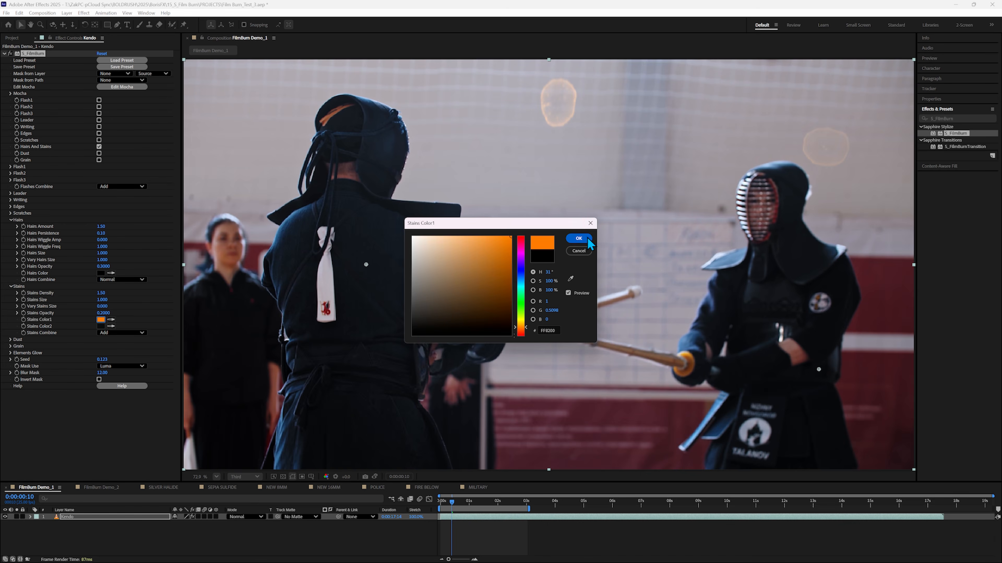
{"action": "left_click", "coordinate": [579, 238]}
Change Stains Color2 to a bright cyan.
{"action": "left_click", "coordinate": [101, 326]}
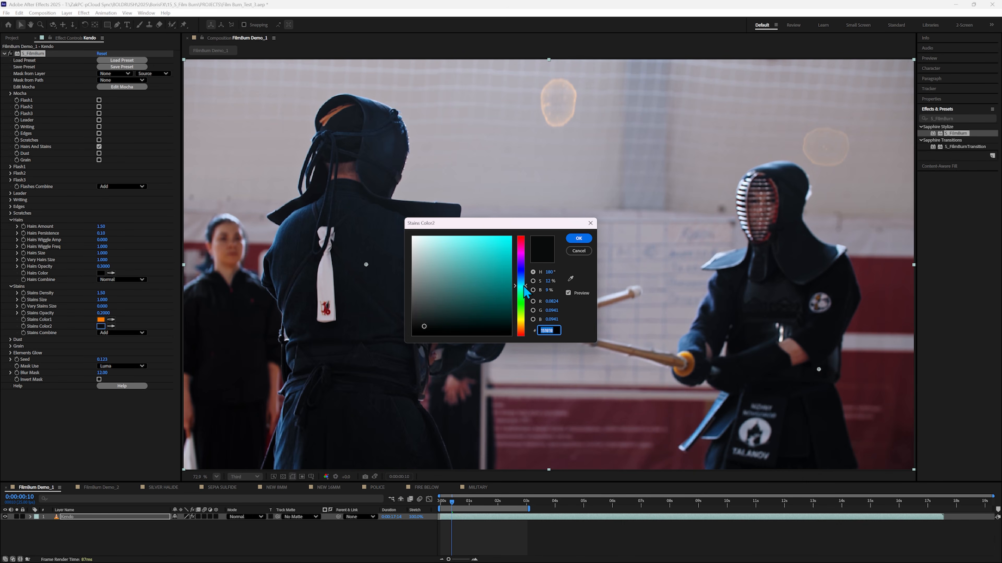
{"action": "left_click_drag", "start_coordinate": [526, 293], "coordinate": [525, 276]}
{"action": "left_click", "coordinate": [489, 272]}
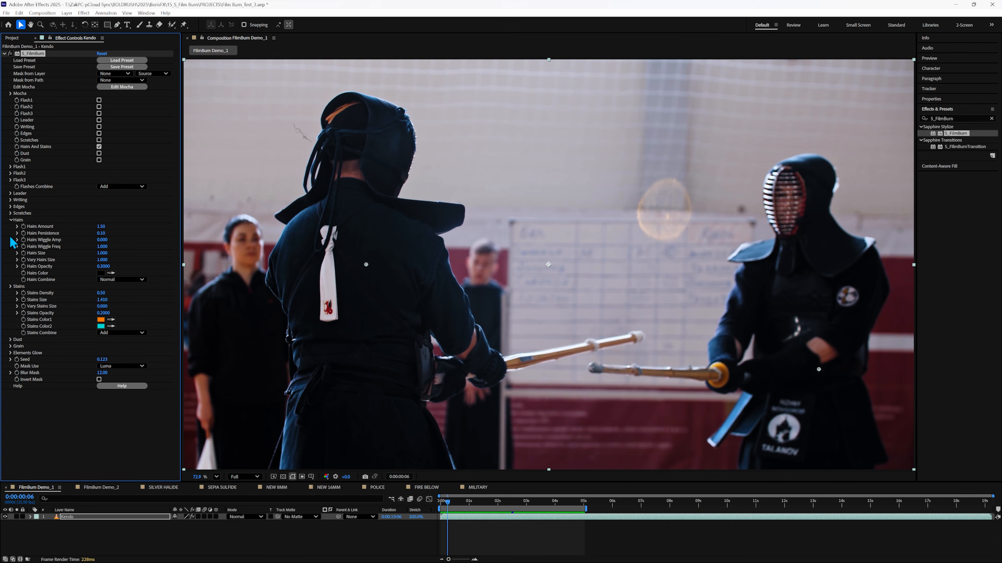
Collapse the Hairs settings, then in the Dust settings recolor Dust Color1 dark maroon and Dust Color2 brown with Dust Combine set to Overlay.
{"action": "left_click", "coordinate": [11, 220]}
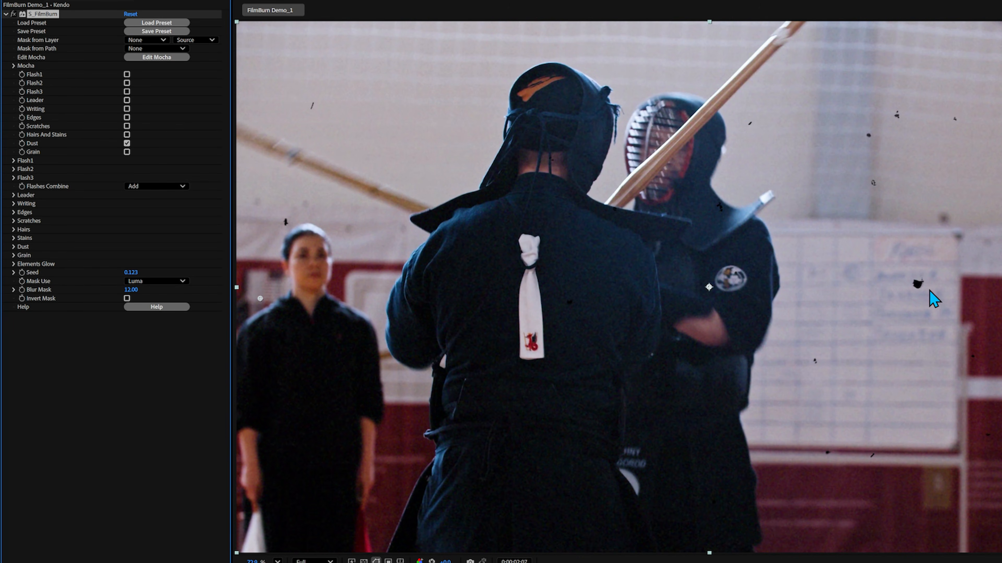
{"action": "left_click", "coordinate": [13, 246]}
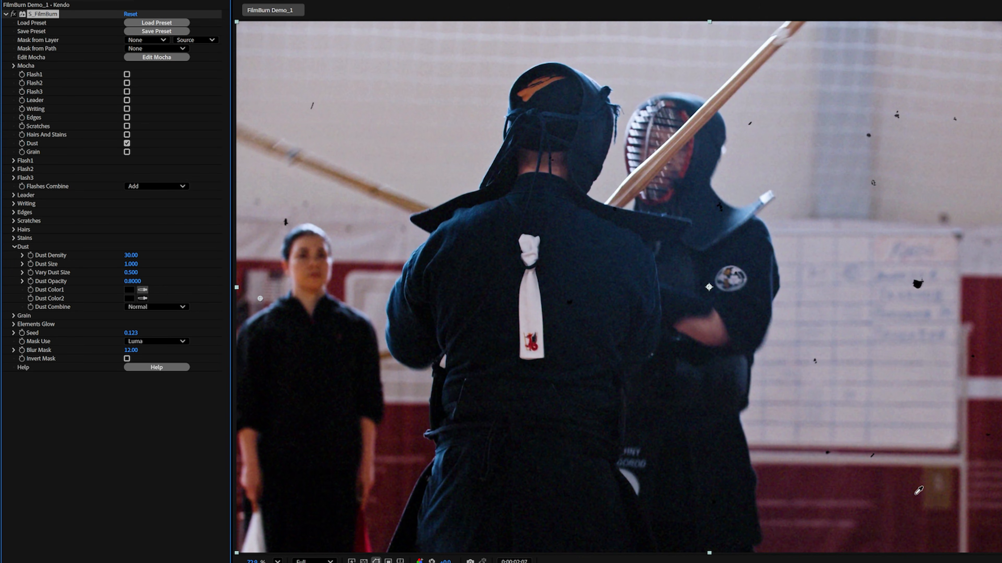
{"action": "left_click", "coordinate": [915, 495]}
{"action": "left_click", "coordinate": [929, 483]}
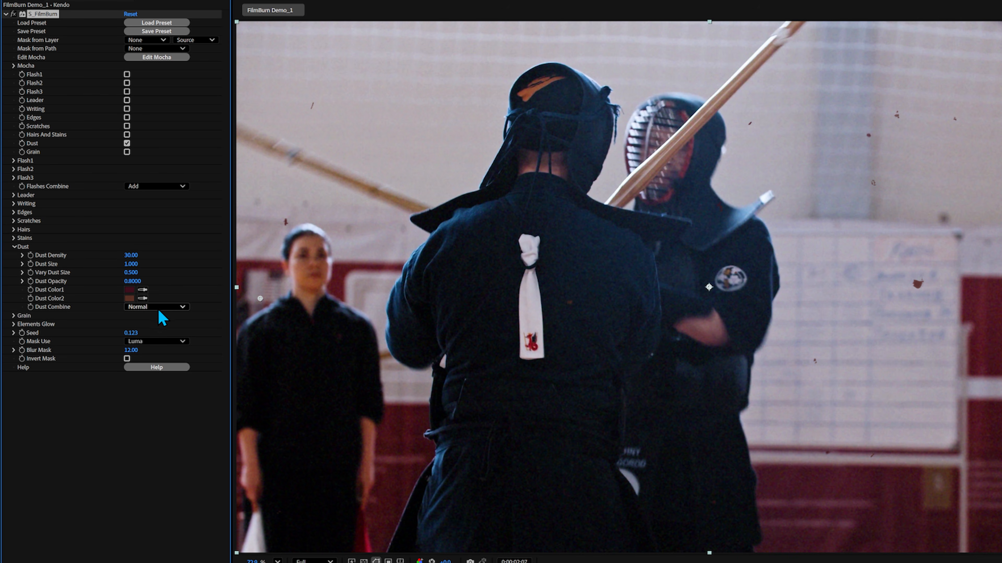
{"action": "left_click", "coordinate": [181, 310]}
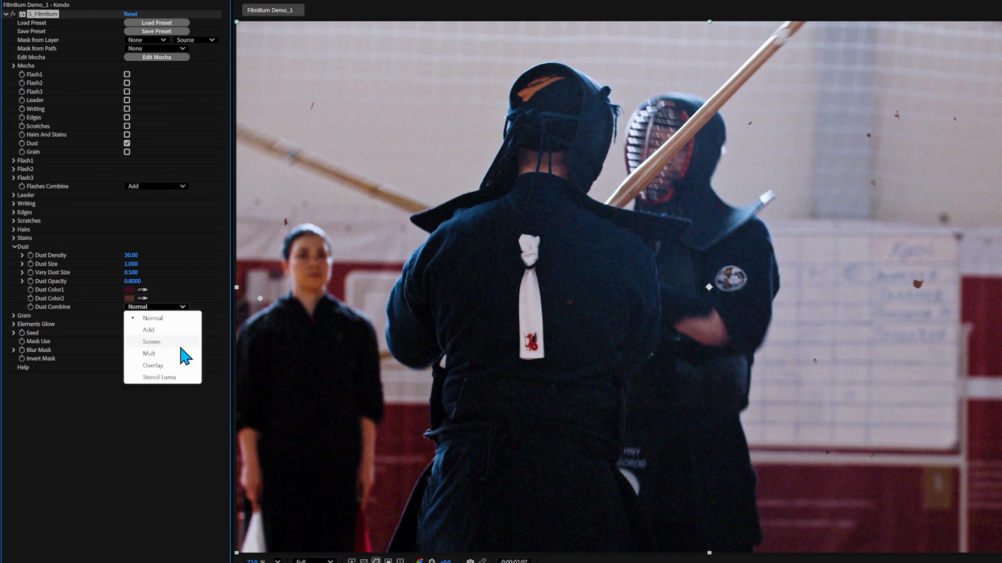
{"action": "left_click", "coordinate": [177, 367]}
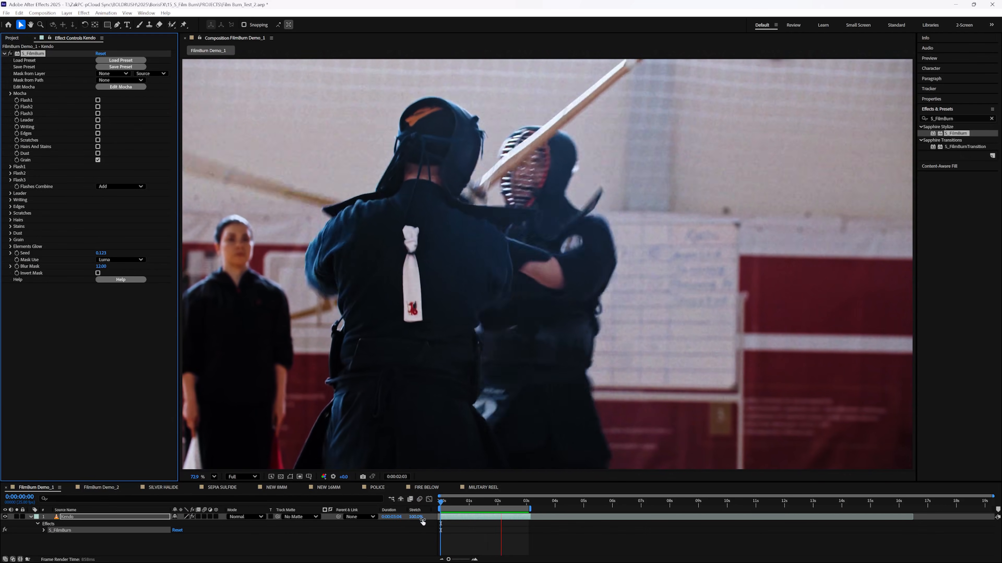
Tune the grain with Grain Amp 0.43, Grain Size 4.64, Grain Blur 1.36 and Grain Amp Darks 0.37, and adjust Grain Amp Brights.
{"action": "key", "text": "space"}
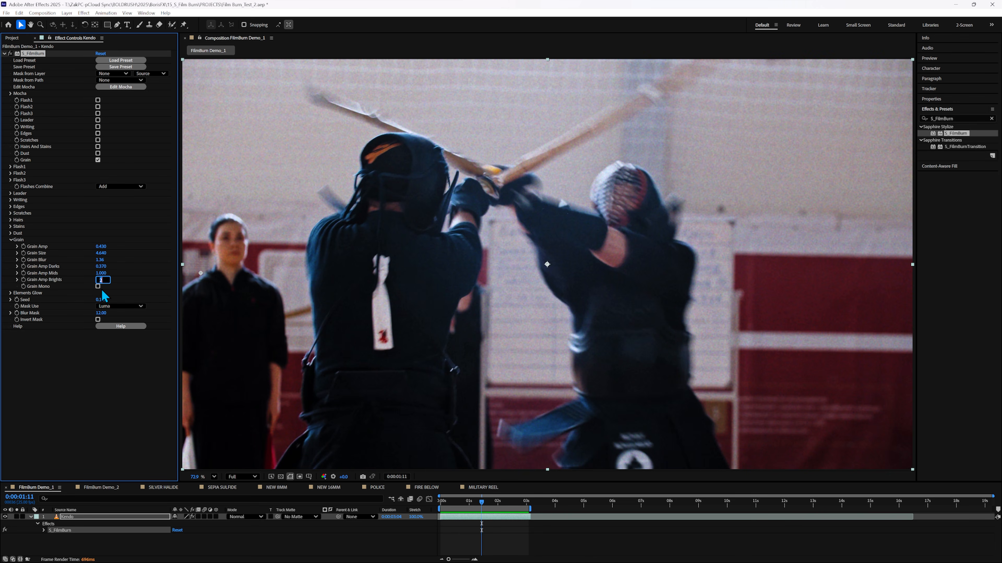
{"action": "key", "text": "Return"}
{"action": "key", "text": "Return"}
{"action": "mouse_move", "coordinate": [82, 76]}
{"action": "left_mouse_down"}
{"action": "mouse_move", "coordinate": [155, 247]}
{"action": "mouse_move", "coordinate": [425, 123]}
{"action": "mouse_move", "coordinate": [676, 176]}
{"action": "mouse_move", "coordinate": [934, 134]}
{"action": "mouse_move", "coordinate": [333, 71]}
{"action": "left_mouse_up"}
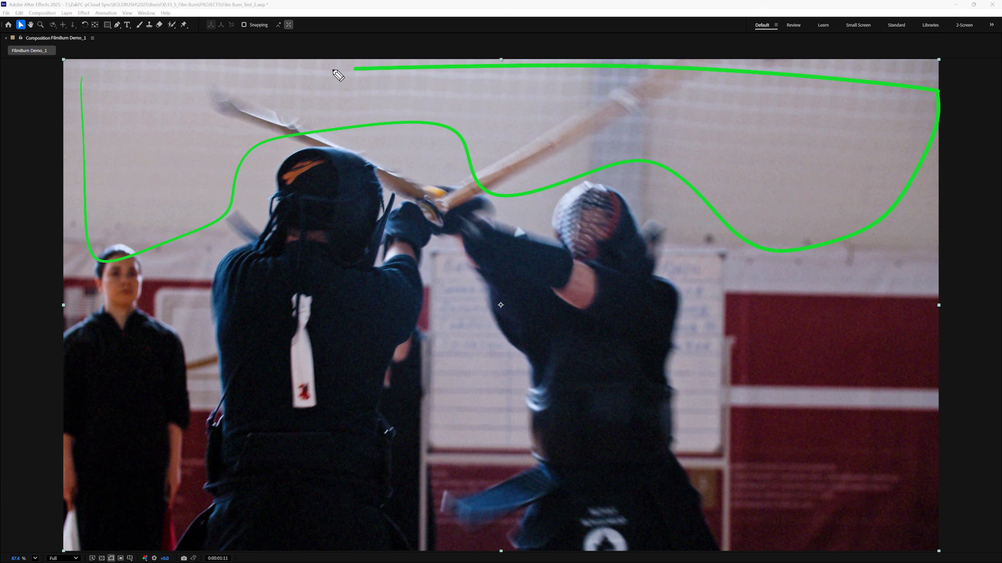
{"action": "mouse_move", "coordinate": [716, 543]}
{"action": "left_mouse_down"}
{"action": "mouse_move", "coordinate": [515, 237]}
{"action": "mouse_move", "coordinate": [543, 516]}
{"action": "mouse_move", "coordinate": [662, 541]}
{"action": "left_mouse_up"}
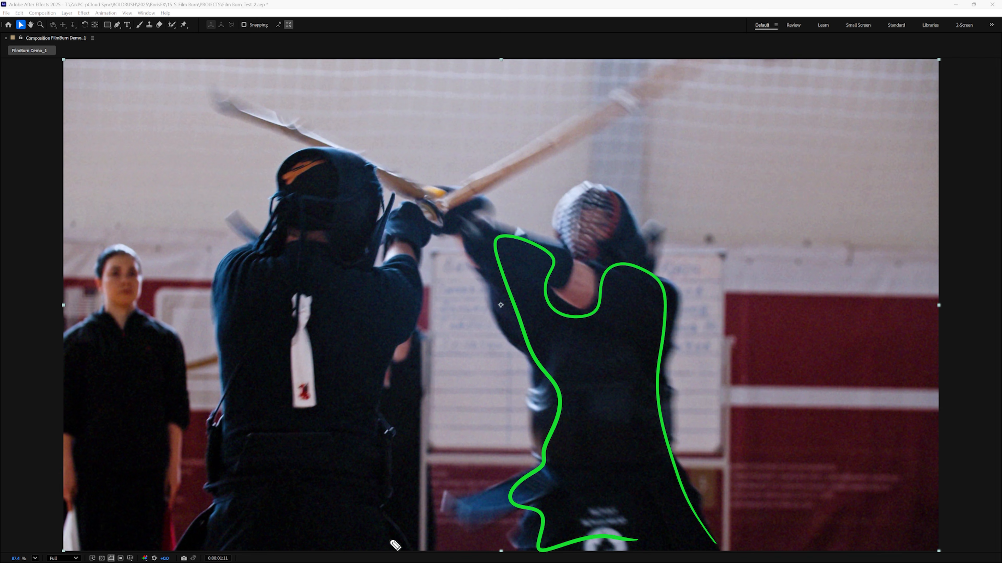
{"action": "mouse_move", "coordinate": [396, 546]}
{"action": "left_mouse_down"}
{"action": "mouse_move", "coordinate": [300, 242]}
{"action": "mouse_move", "coordinate": [347, 545]}
{"action": "left_mouse_up"}
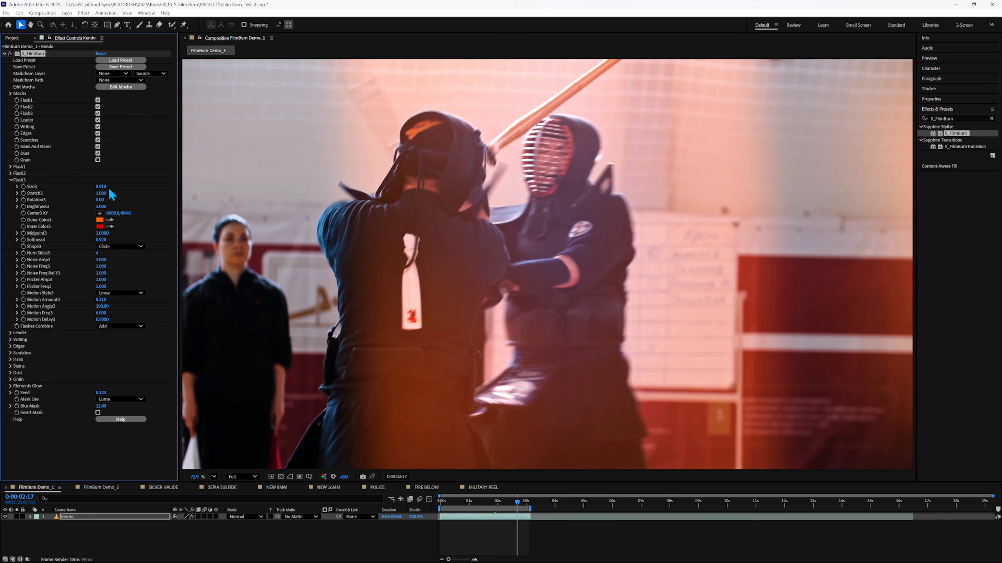
Collapse the Flash3 settings and enable the Grain element together with all the other film burn elements.
{"action": "left_click", "coordinate": [10, 180]}
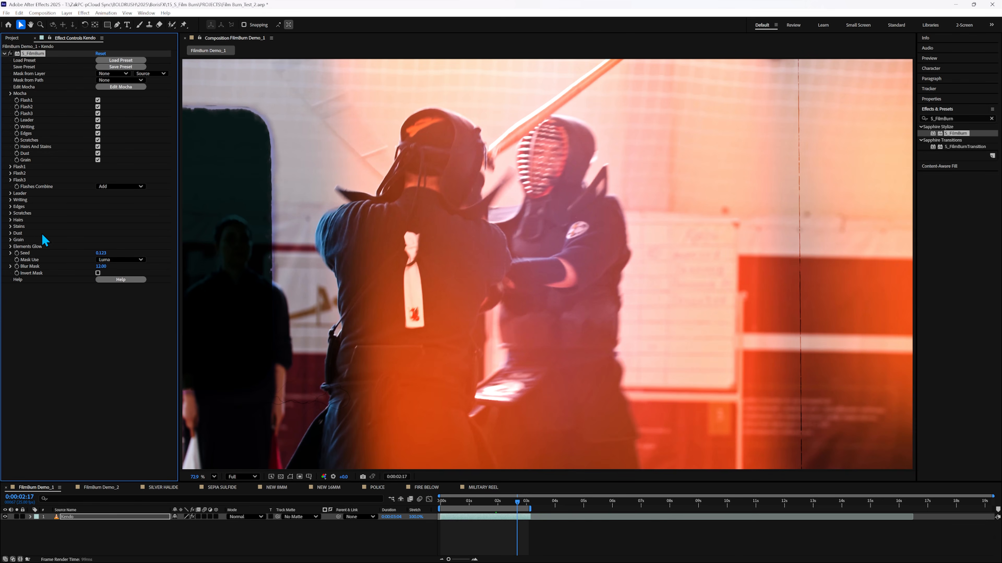